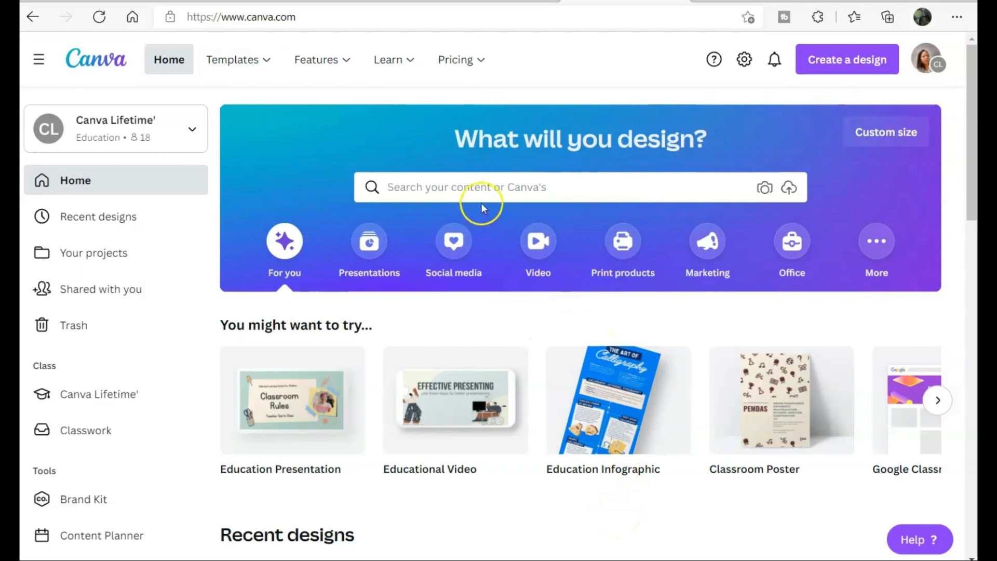
Step: Search the templates for "facebook post"
{"action": "type", "text": "face"}
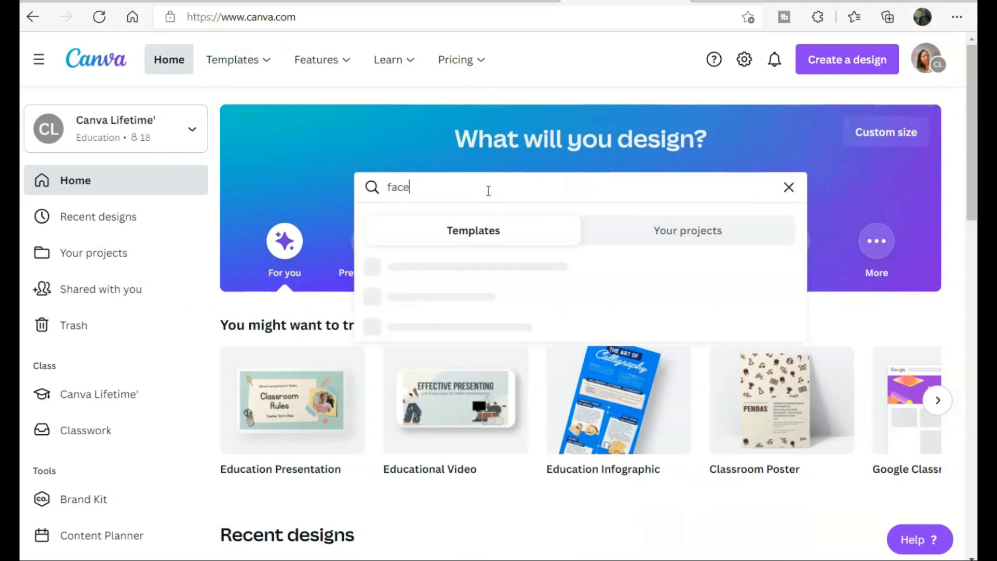
{"action": "type", "text": "book port"}
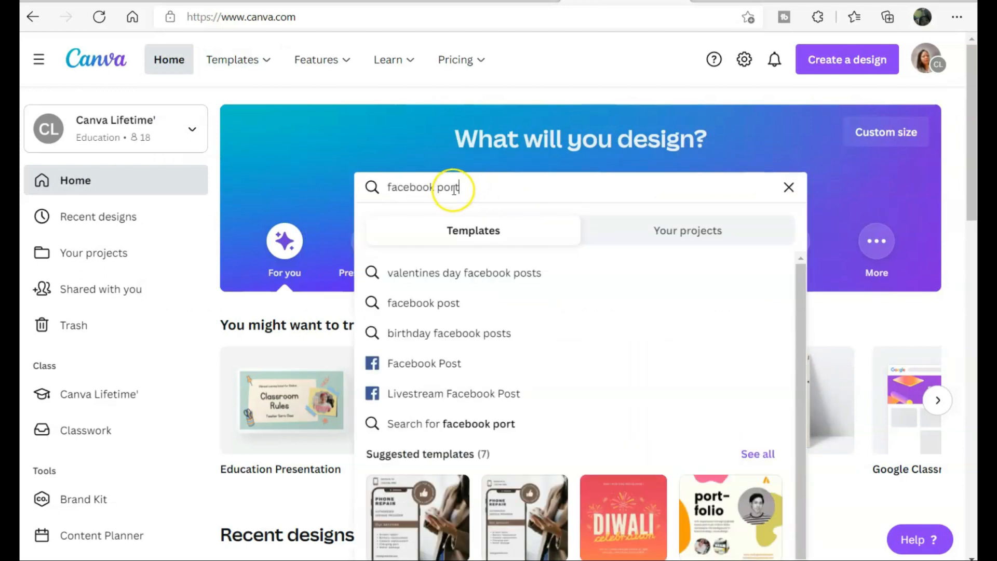
{"action": "key", "text": "BackSpace"}
{"action": "key", "text": "BackSpace"}
{"action": "type", "text": "s"}
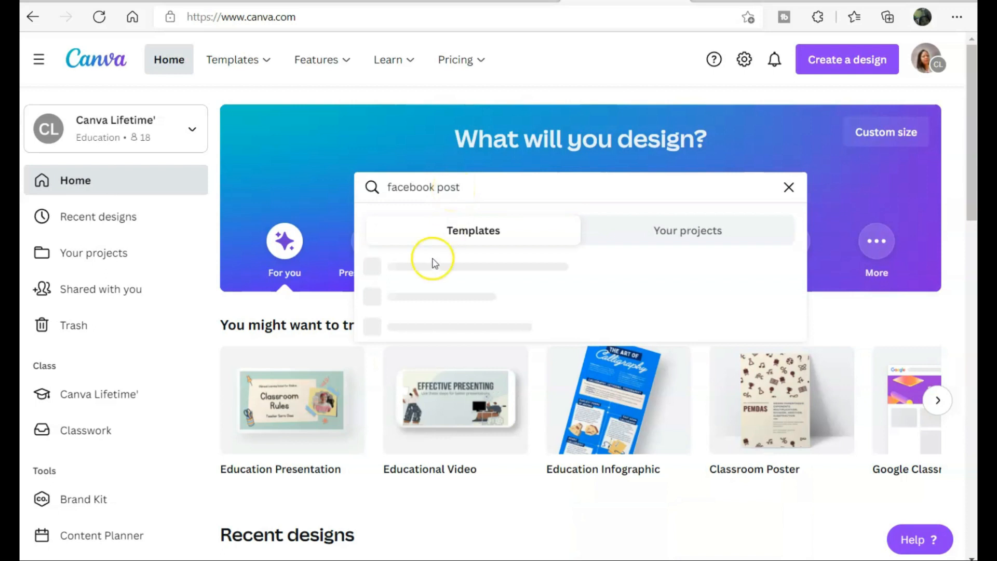
{"action": "type", "text": "t"}
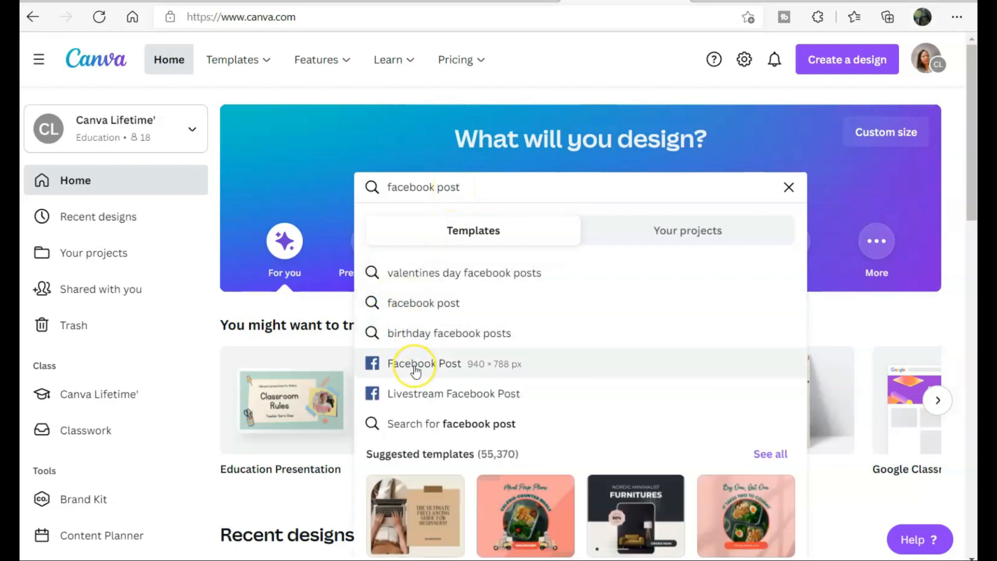
Step: Replace the search text with "instagram post"
{"action": "left_click", "coordinate": [480, 186]}
{"action": "key", "text": "BackSpace"}
{"action": "key", "text": "BackSpace"}
{"action": "key", "text": "BackSpace"}
{"action": "key", "text": "BackSpace"}
{"action": "key", "text": "BackSpace"}
{"action": "key", "text": "BackSpace"}
{"action": "key", "text": "BackSpace"}
{"action": "key", "text": "BackSpace"}
{"action": "key", "text": "BackSpace"}
{"action": "key", "text": "BackSpace"}
{"action": "key", "text": "BackSpace"}
{"action": "key", "text": "BackSpace"}
{"action": "key", "text": "BackSpace"}
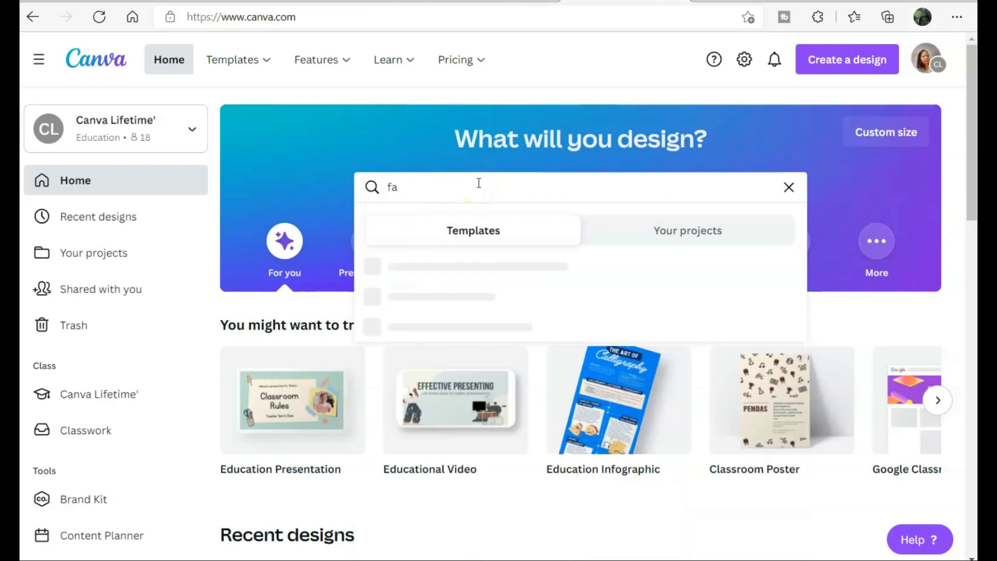
{"action": "type", "text": "instagram post"}
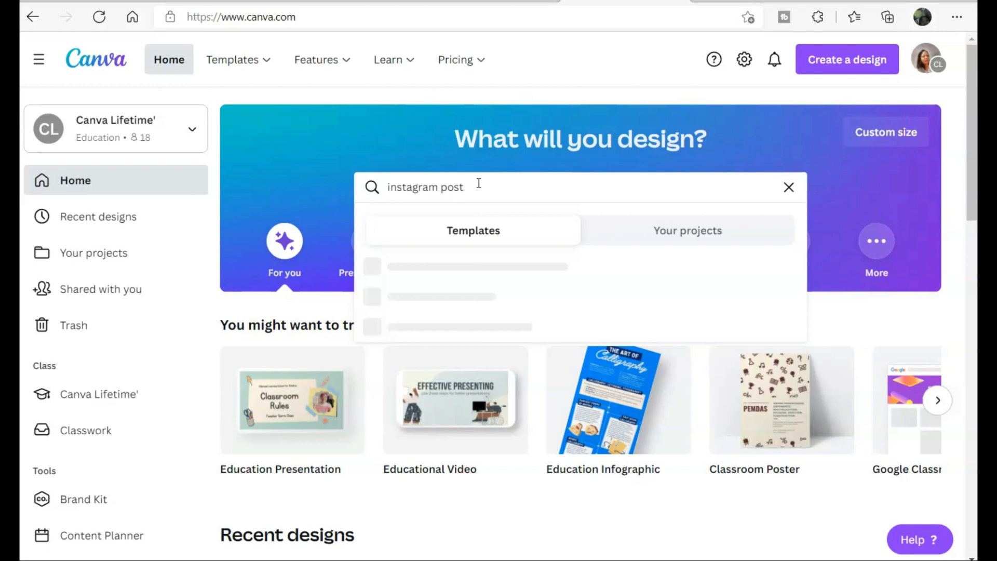
Step: Choose the Instagram Post format from the suggestions and create a blank Instagram Post design
{"action": "left_click", "coordinate": [414, 361]}
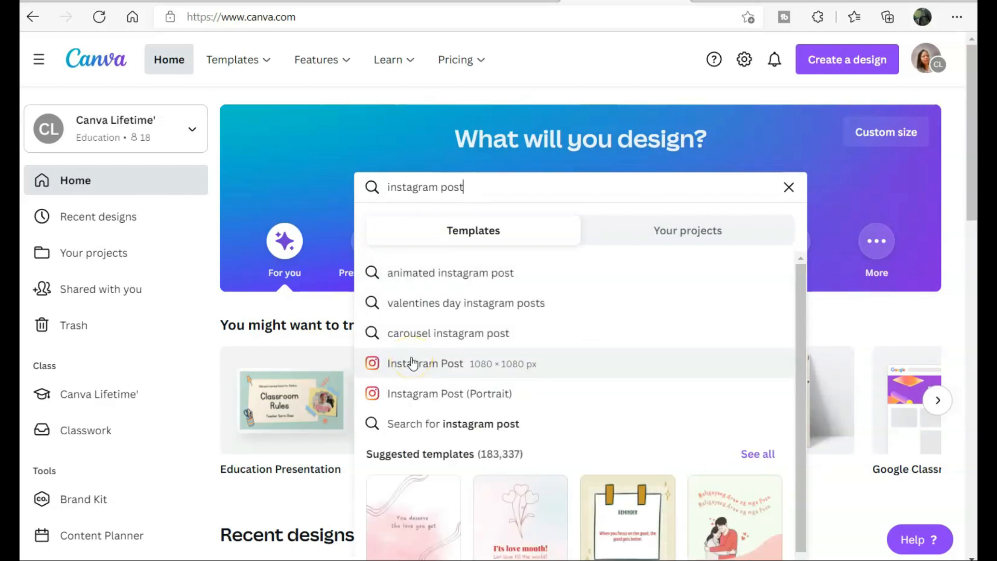
{"action": "left_click", "coordinate": [416, 395]}
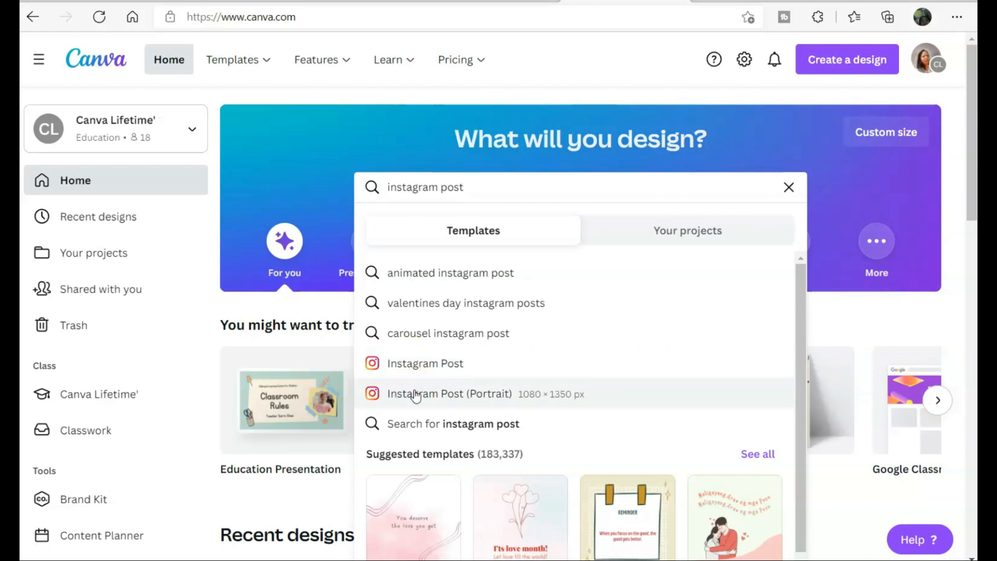
{"action": "left_click", "coordinate": [416, 395]}
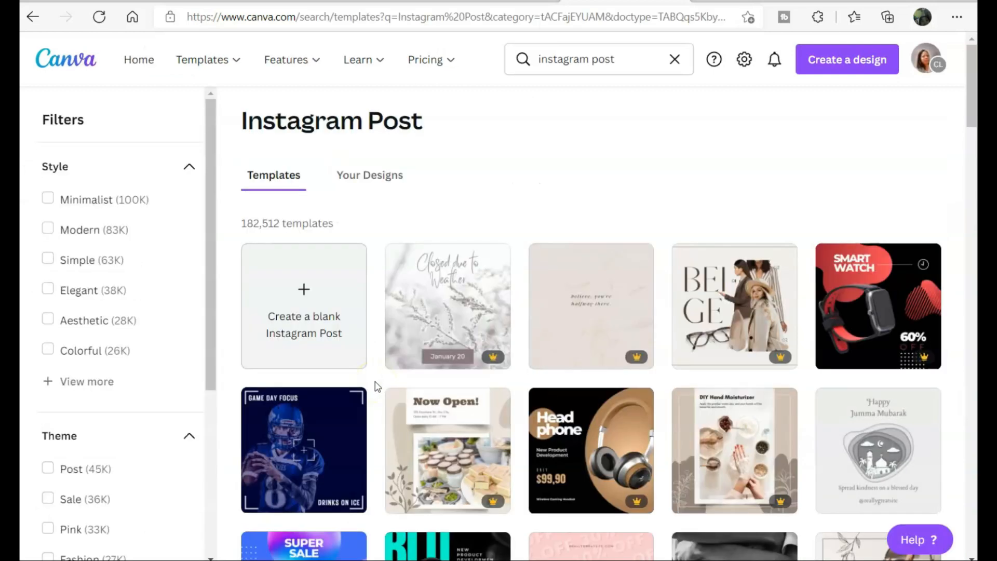
{"action": "left_click", "coordinate": [295, 303]}
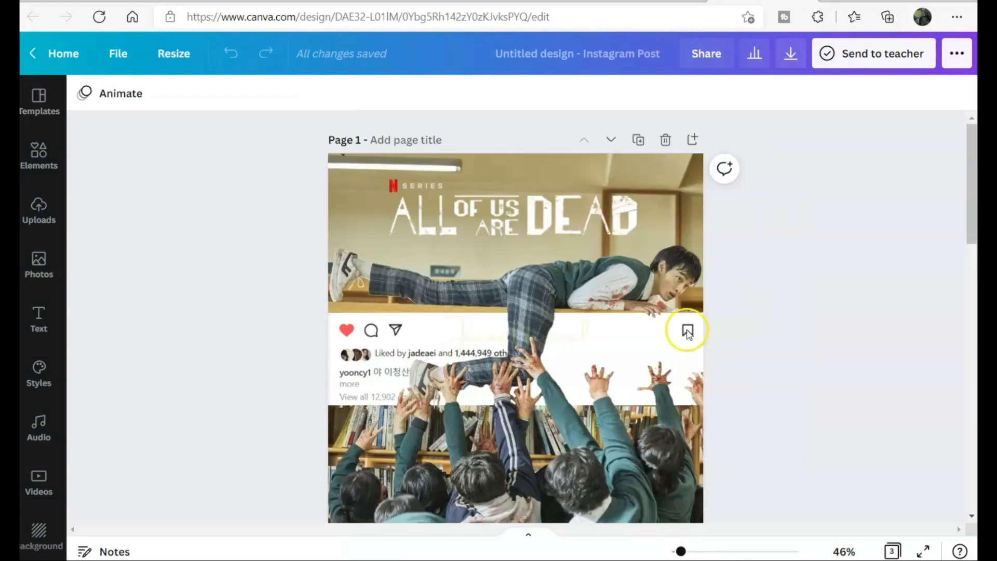
Step: Add a blank second page below the finished "All of Us Are Dead" sample design
{"action": "scroll", "coordinate": [759, 333], "scroll_direction": "down", "scroll_amount": 1}
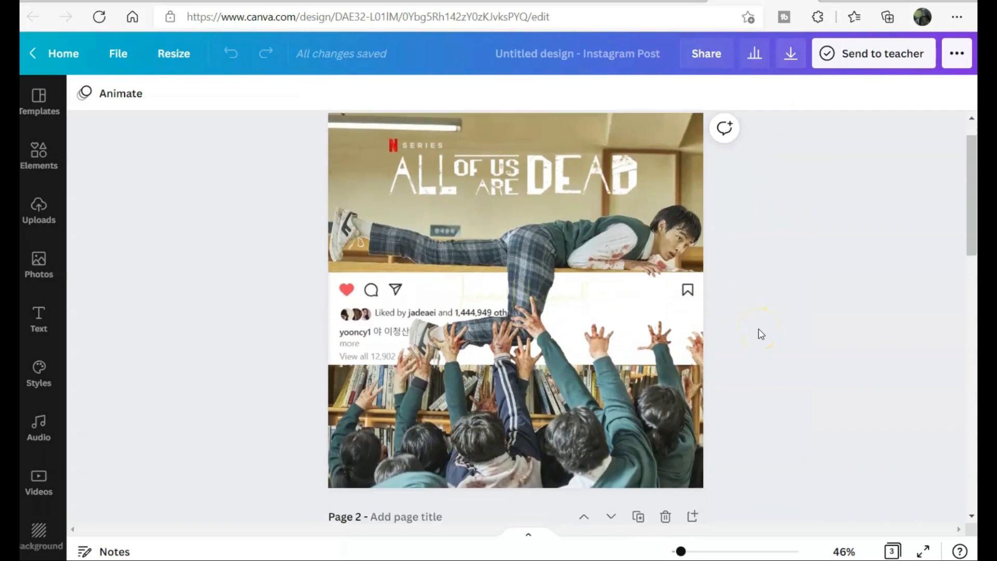
{"action": "scroll", "coordinate": [762, 334], "scroll_direction": "down", "scroll_amount": 1}
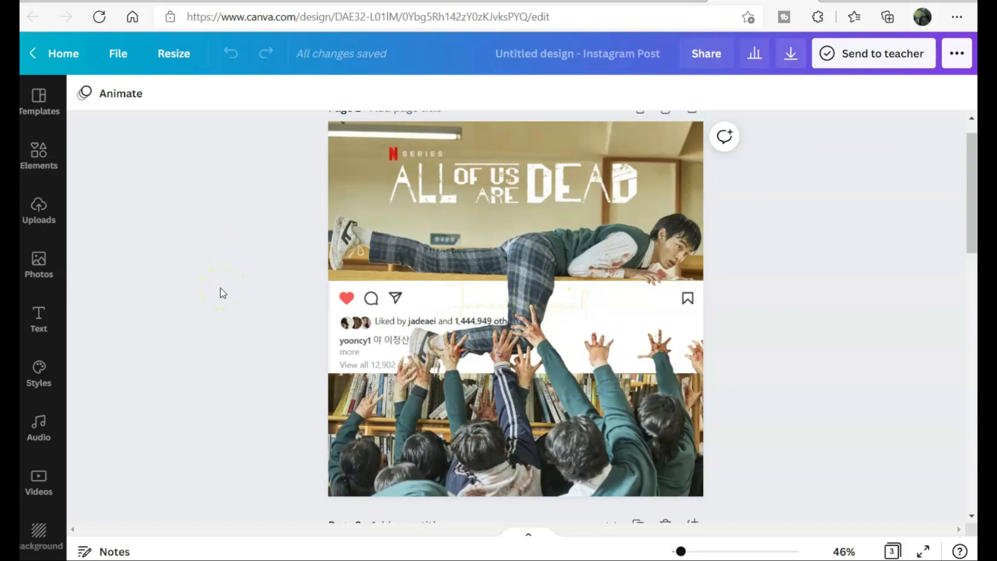
{"action": "left_click", "coordinate": [456, 307]}
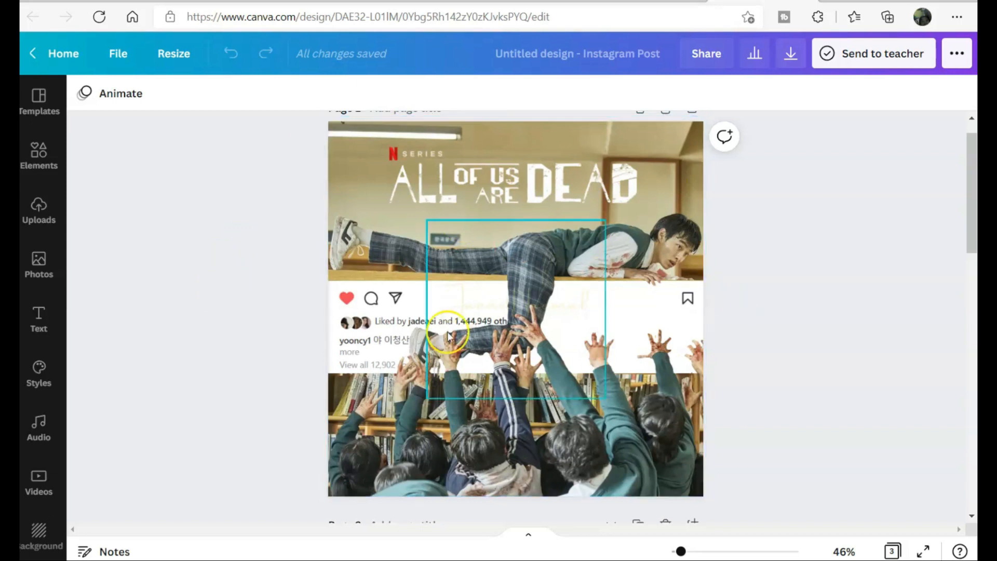
{"action": "left_click", "coordinate": [194, 477]}
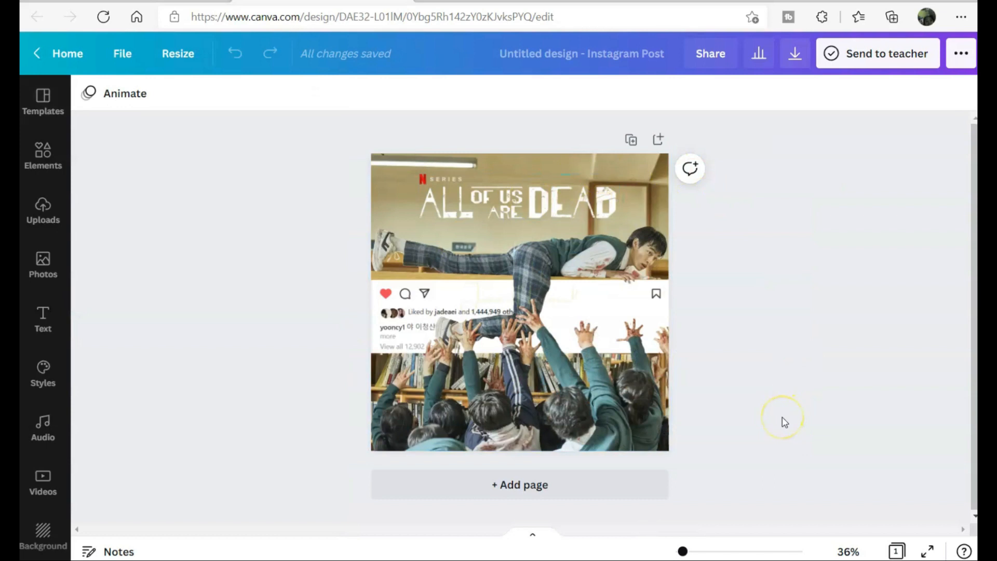
{"action": "left_click", "coordinate": [554, 486]}
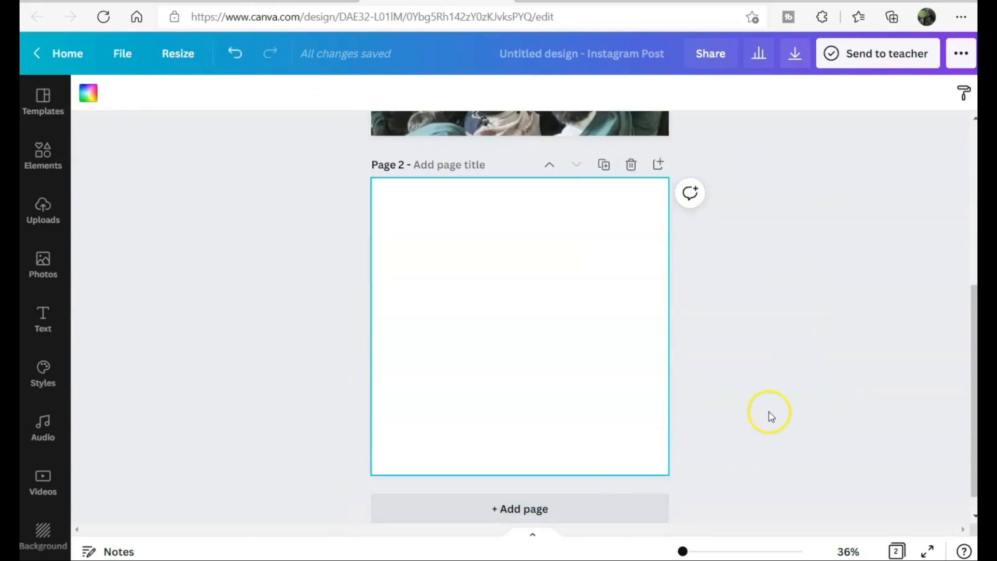
{"action": "scroll", "coordinate": [769, 413], "scroll_direction": "up", "scroll_amount": 3}
{"action": "scroll", "coordinate": [771, 416], "scroll_direction": "down", "scroll_amount": 4}
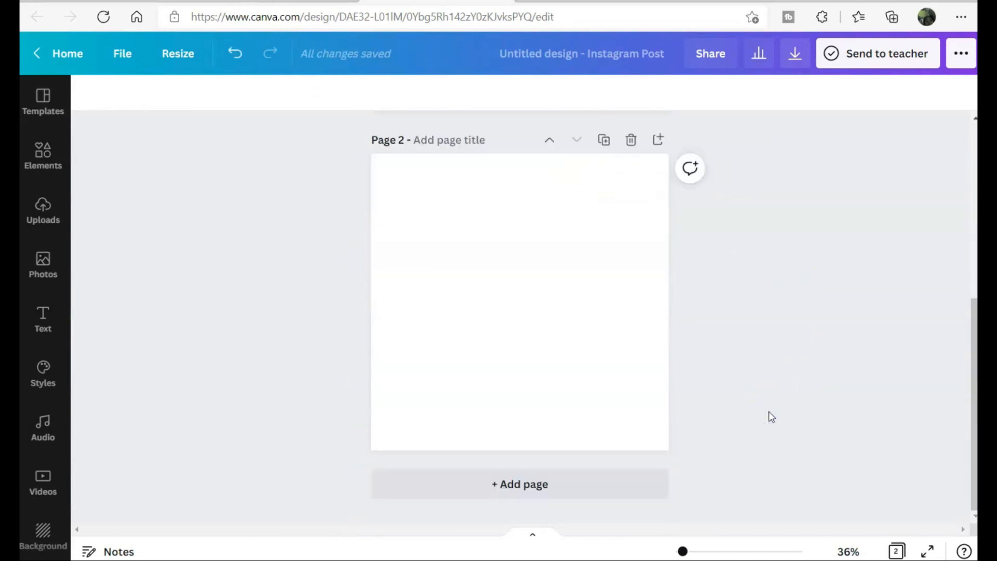
Step: Place the uploaded classroom bookshelf image on page 2 and enlarge it to cover the whole page
{"action": "scroll", "coordinate": [771, 418], "scroll_direction": "up", "scroll_amount": 5}
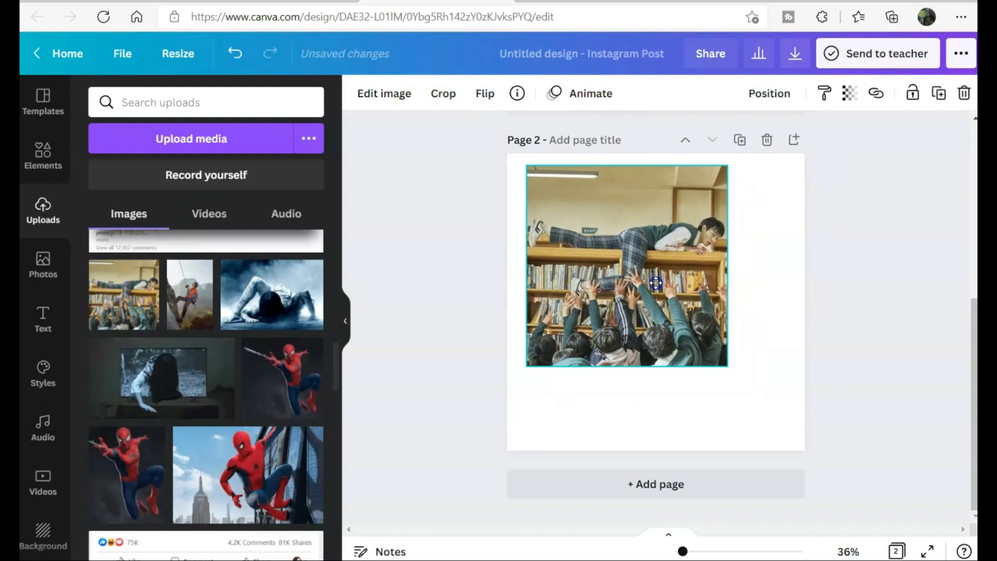
{"action": "left_click_drag", "start_coordinate": [658, 280], "coordinate": [640, 266]}
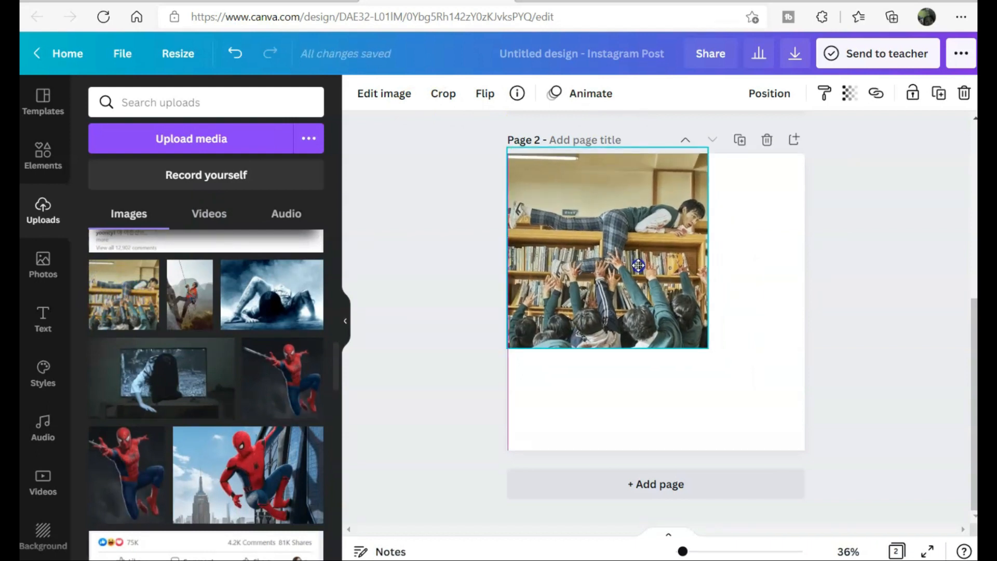
{"action": "left_click_drag", "start_coordinate": [708, 347], "coordinate": [802, 447]}
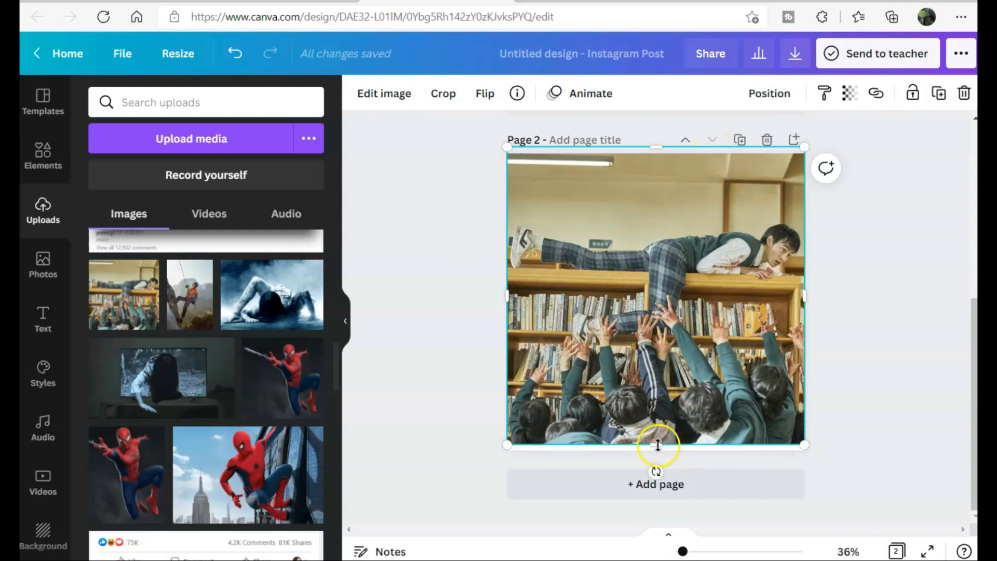
{"action": "left_click_drag", "start_coordinate": [659, 446], "coordinate": [658, 451]}
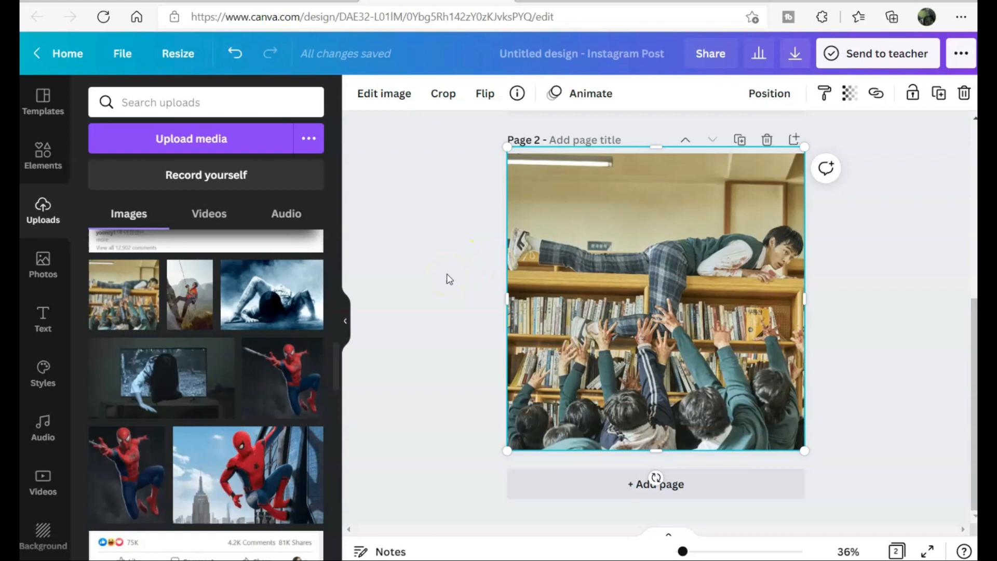
Step: Duplicate the classroom image on page 2 and remove the duplicate's background with the Background Remover
{"action": "left_click_drag", "start_coordinate": [625, 254], "coordinate": [638, 298]}
{"action": "left_click", "coordinate": [374, 104]}
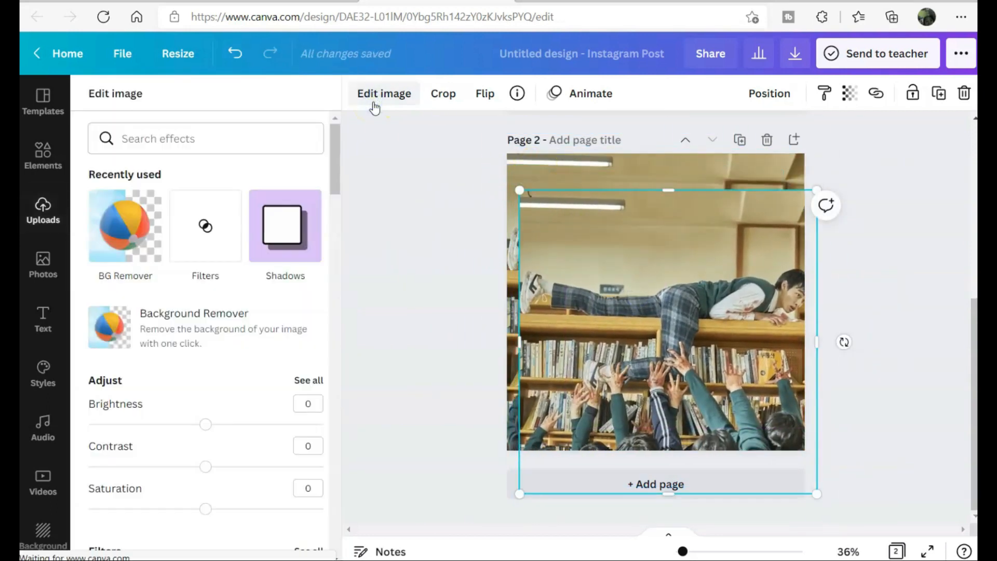
{"action": "mouse_move", "coordinate": [660, 296]}
{"action": "left_mouse_down"}
{"action": "mouse_move", "coordinate": [588, 260]}
{"action": "mouse_move", "coordinate": [686, 327]}
{"action": "mouse_move", "coordinate": [585, 315]}
{"action": "mouse_move", "coordinate": [610, 310]}
{"action": "left_mouse_up"}
{"action": "left_click", "coordinate": [200, 334]}
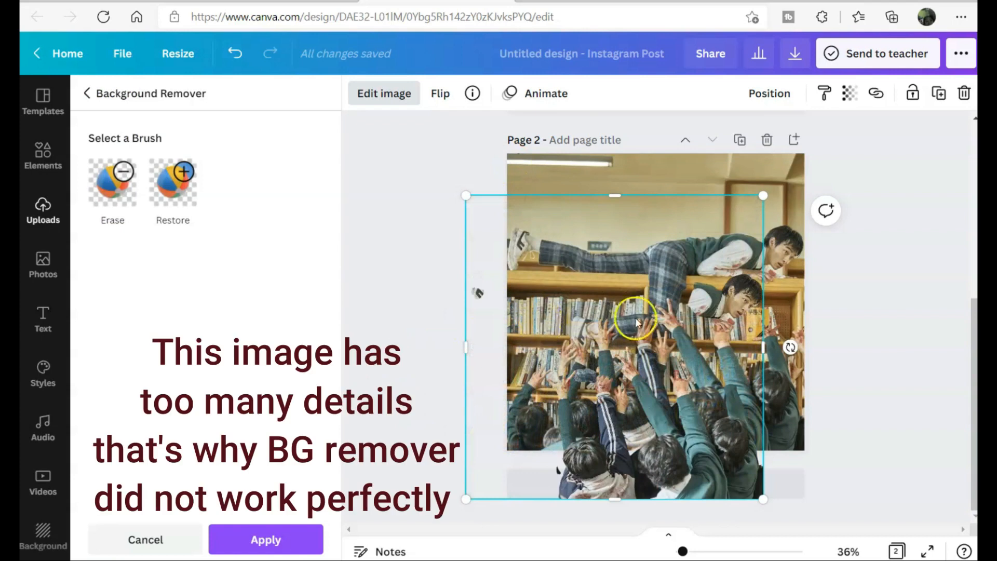
{"action": "left_click_drag", "start_coordinate": [615, 352], "coordinate": [530, 361]}
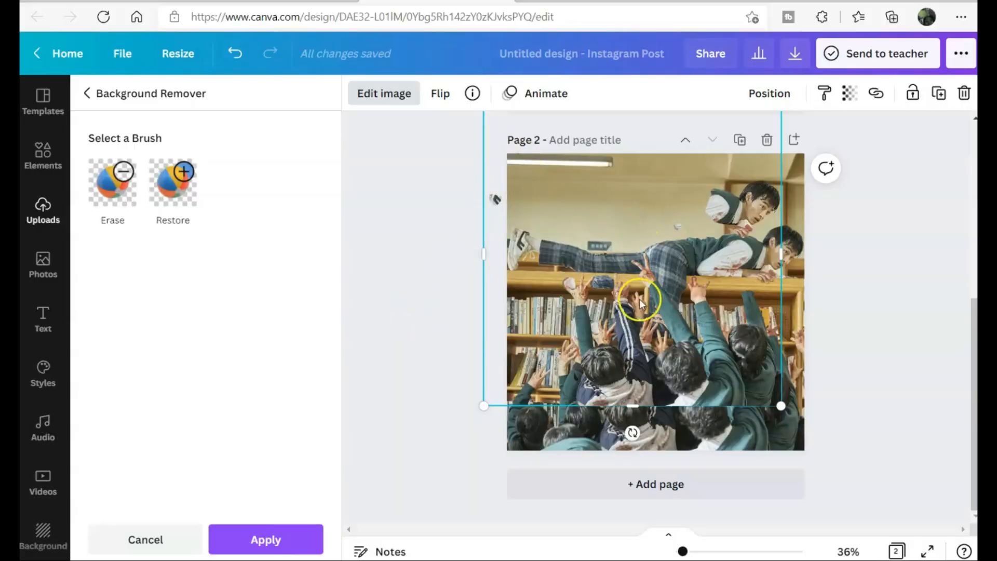
{"action": "mouse_move", "coordinate": [639, 283]}
{"action": "left_mouse_down"}
{"action": "mouse_move", "coordinate": [519, 371]}
{"action": "mouse_move", "coordinate": [481, 330]}
{"action": "mouse_move", "coordinate": [580, 349]}
{"action": "left_mouse_up"}
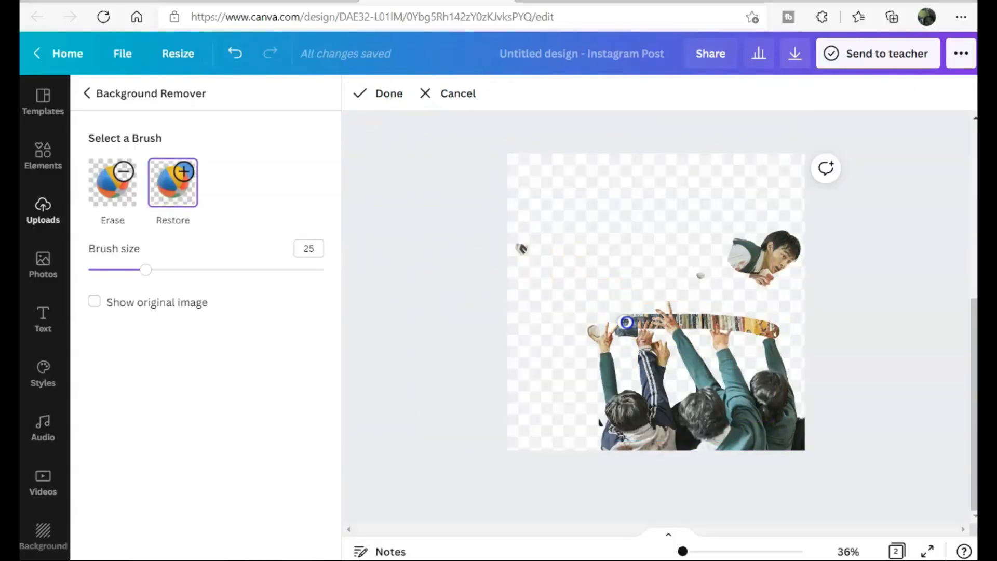
Step: Restore the cutout's missing body parts and arms with the size 25 Restore brush, and erase the surplus bookshelf areas
{"action": "mouse_move", "coordinate": [626, 324]}
{"action": "left_mouse_down"}
{"action": "mouse_move", "coordinate": [550, 324]}
{"action": "mouse_move", "coordinate": [665, 347]}
{"action": "left_mouse_up"}
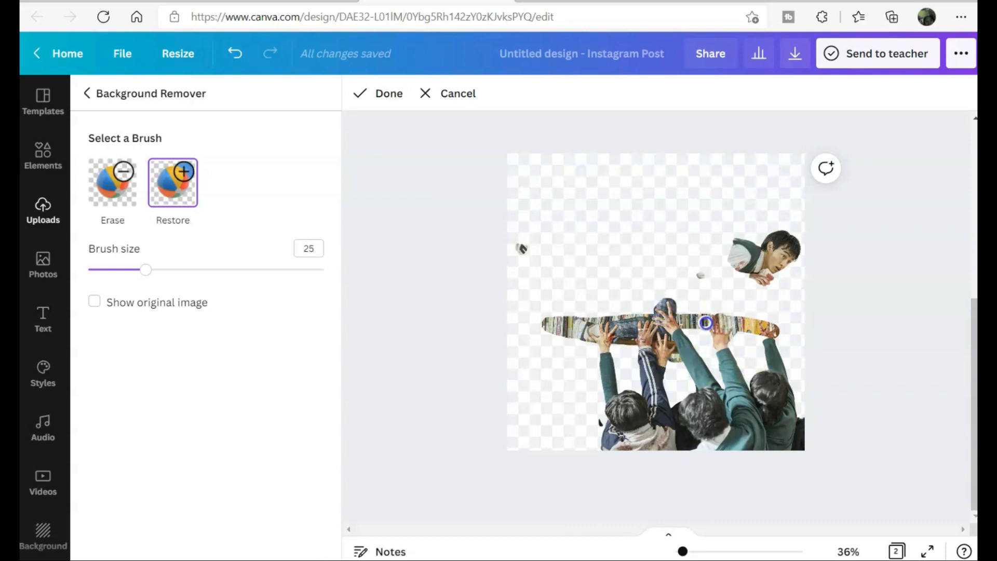
{"action": "mouse_move", "coordinate": [723, 347]}
{"action": "left_mouse_down"}
{"action": "mouse_move", "coordinate": [764, 312]}
{"action": "mouse_move", "coordinate": [685, 383]}
{"action": "left_mouse_up"}
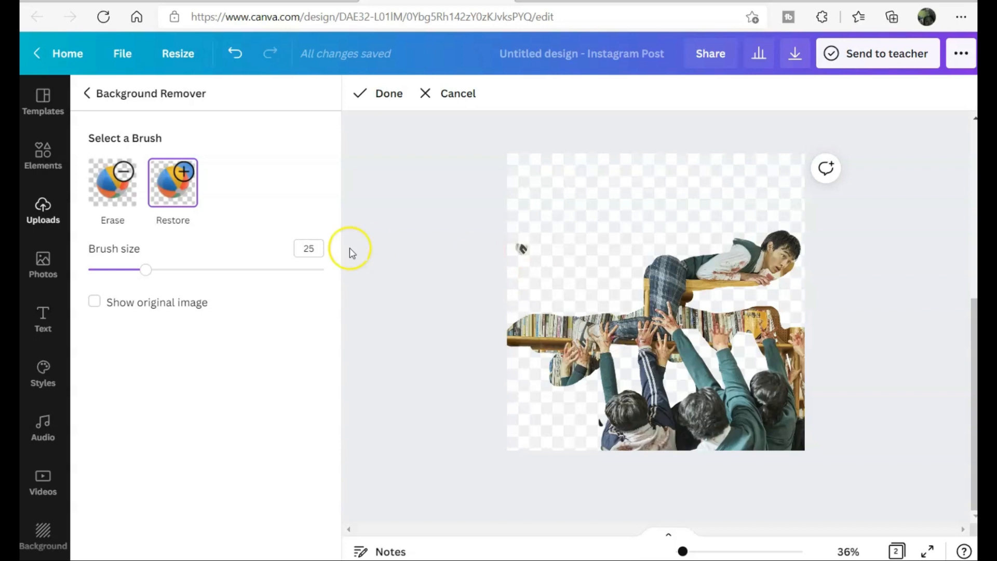
{"action": "left_click", "coordinate": [119, 209]}
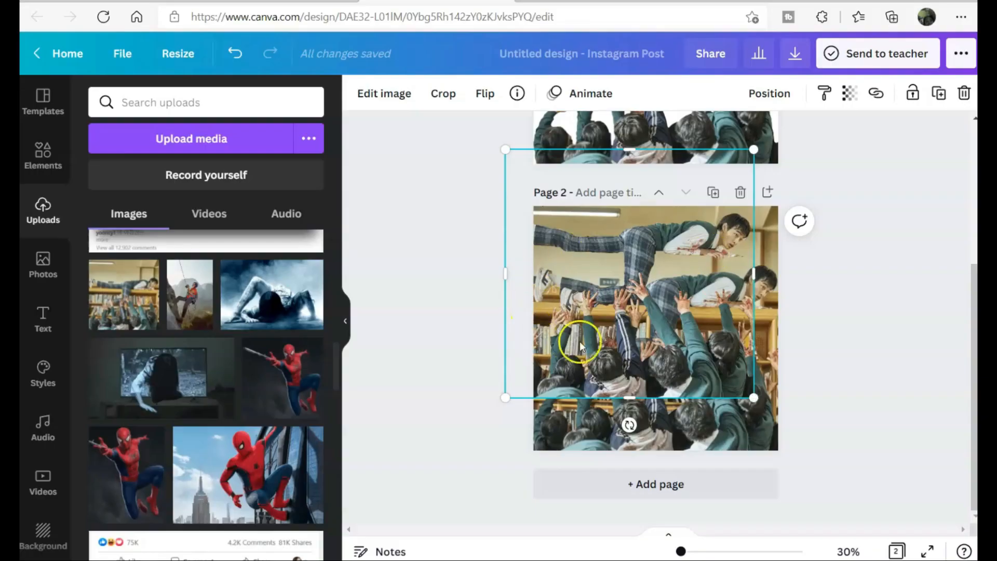
Step: Align the cutout exactly over the full classroom image on page 2
{"action": "left_click_drag", "start_coordinate": [612, 302], "coordinate": [635, 350]}
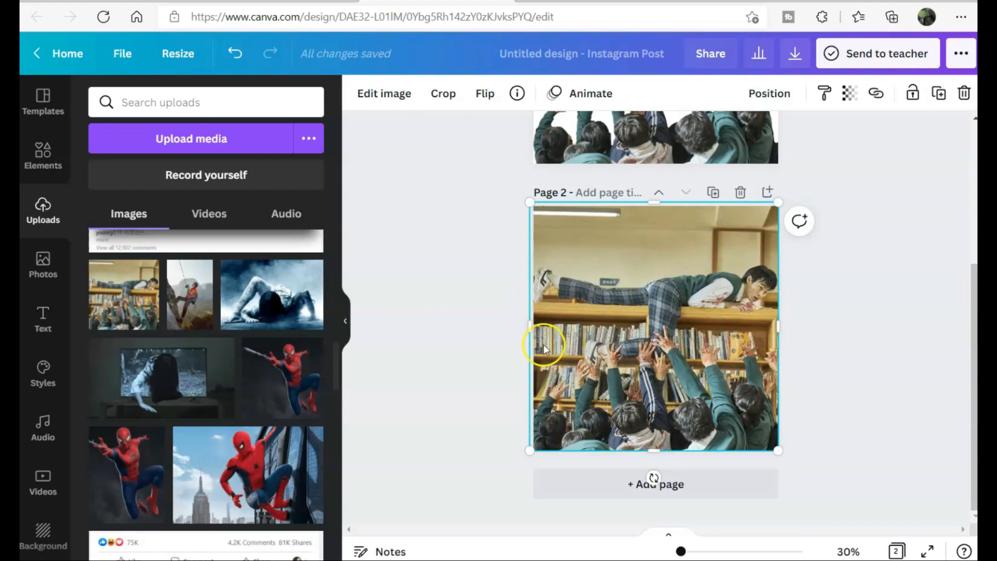
{"action": "mouse_move", "coordinate": [648, 378]}
{"action": "left_mouse_down"}
{"action": "mouse_move", "coordinate": [648, 362]}
{"action": "mouse_move", "coordinate": [648, 379]}
{"action": "left_mouse_up"}
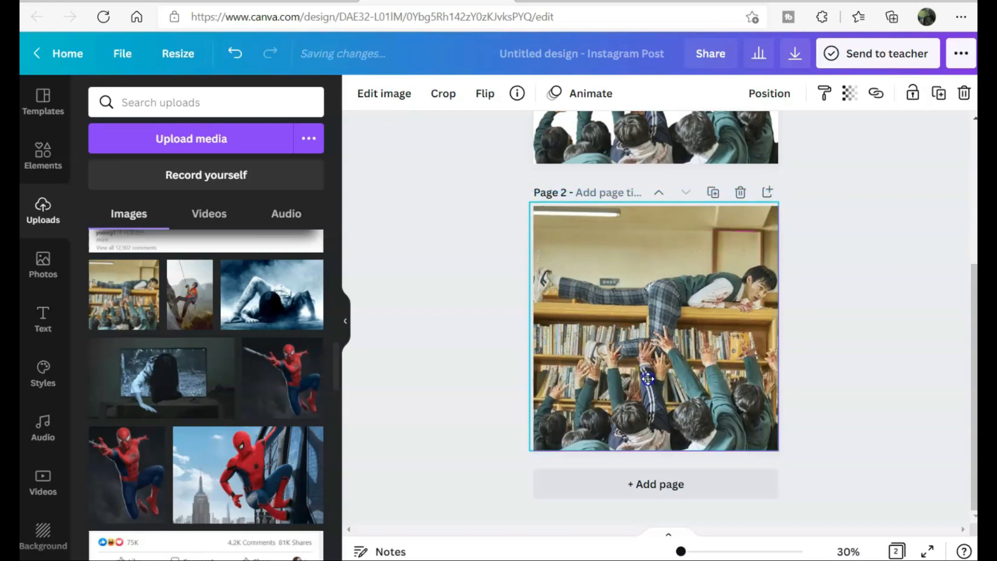
Step: Examine at closer zoom how well the cutout lines up with the classroom image on page 2
{"action": "scroll", "coordinate": [777, 403], "scroll_direction": "up", "scroll_amount": 5}
{"action": "left_click_drag", "start_coordinate": [705, 555], "coordinate": [689, 555]}
{"action": "left_click", "coordinate": [918, 373]}
{"action": "scroll", "coordinate": [918, 373], "scroll_direction": "up", "scroll_amount": 3}
{"action": "scroll", "coordinate": [917, 373], "scroll_direction": "down", "scroll_amount": 3}
{"action": "scroll", "coordinate": [918, 373], "scroll_direction": "up", "scroll_amount": 2}
{"action": "scroll", "coordinate": [917, 374], "scroll_direction": "down", "scroll_amount": 2}
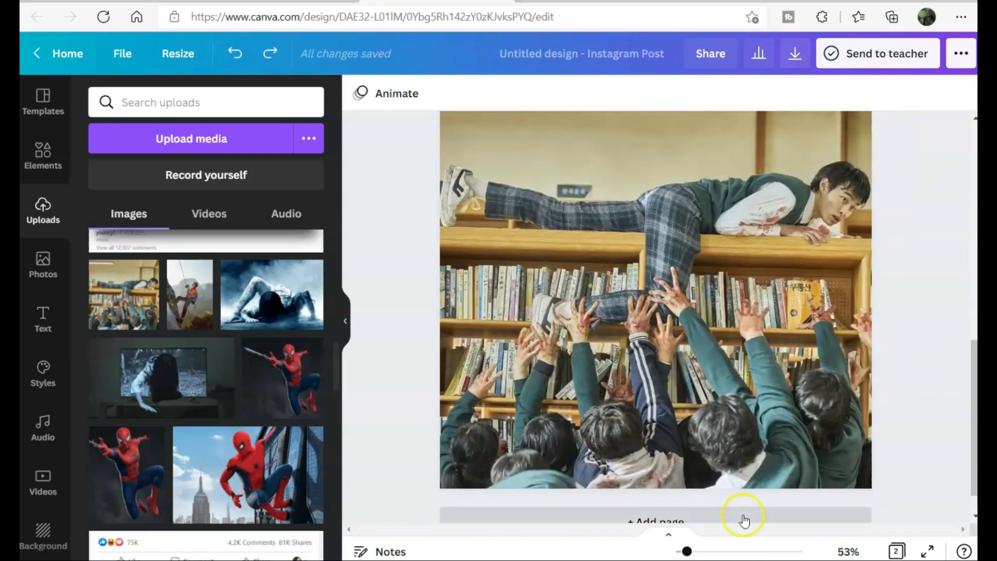
{"action": "left_click_drag", "start_coordinate": [688, 552], "coordinate": [690, 551]}
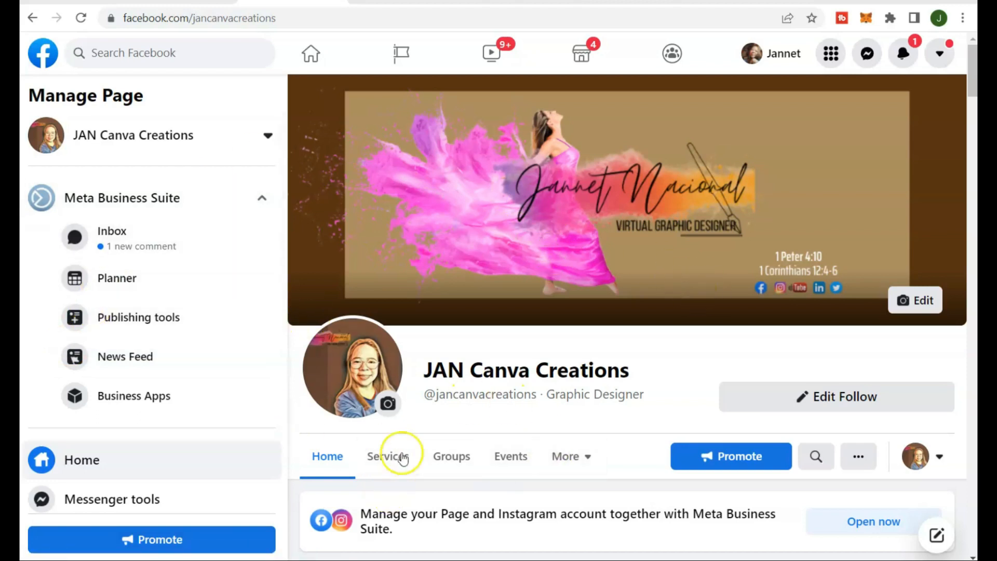
Step: Switch to the JAN Canva Creations page on Facebook and examine its posts with 3D illusion social media graphics
{"action": "scroll", "coordinate": [554, 457], "scroll_direction": "down", "scroll_amount": 20}
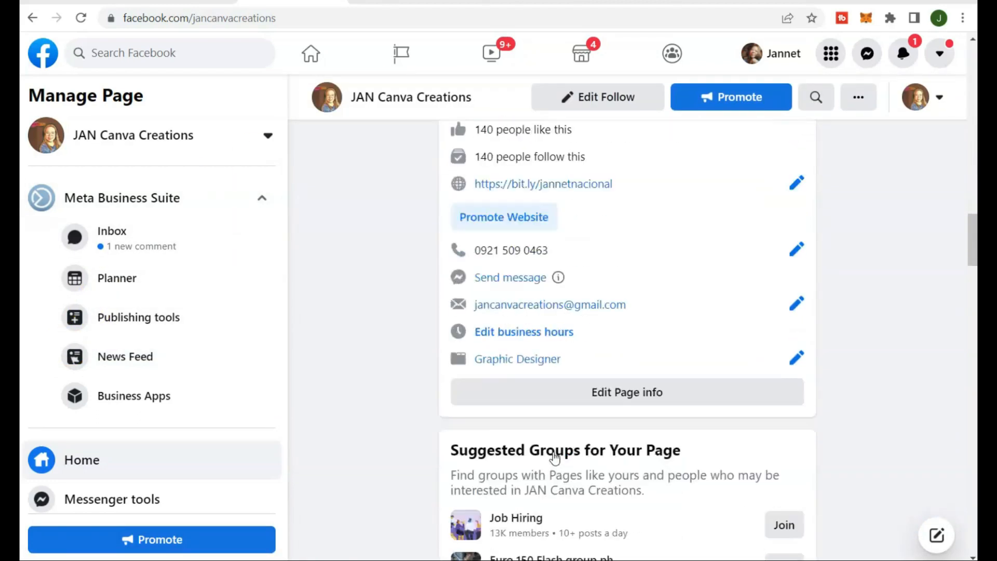
{"action": "scroll", "coordinate": [554, 458], "scroll_direction": "down", "scroll_amount": 15}
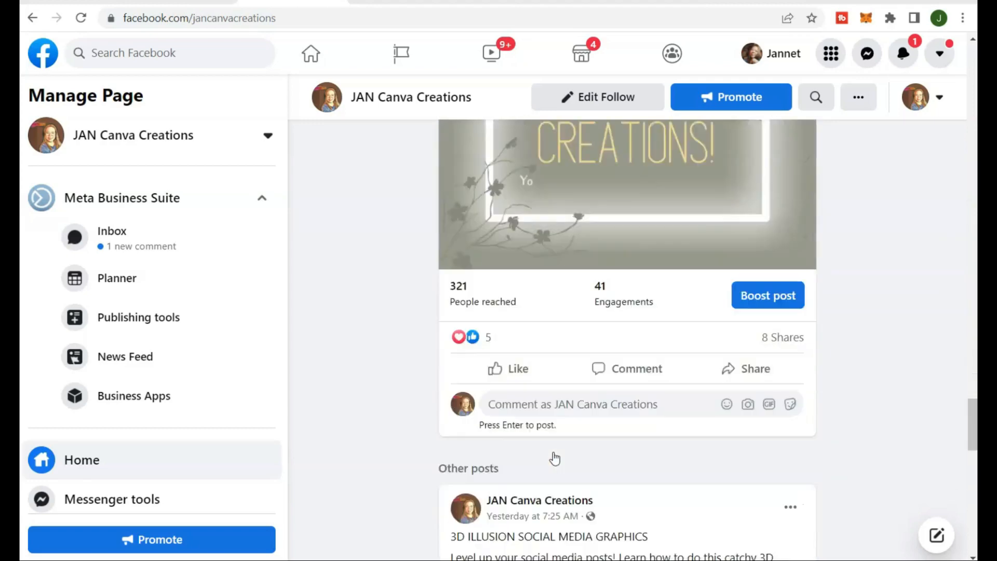
{"action": "scroll", "coordinate": [554, 457], "scroll_direction": "down", "scroll_amount": 5}
{"action": "scroll", "coordinate": [555, 457], "scroll_direction": "up", "scroll_amount": 4}
{"action": "scroll", "coordinate": [554, 457], "scroll_direction": "down", "scroll_amount": 4}
{"action": "scroll", "coordinate": [603, 440], "scroll_direction": "down", "scroll_amount": 9}
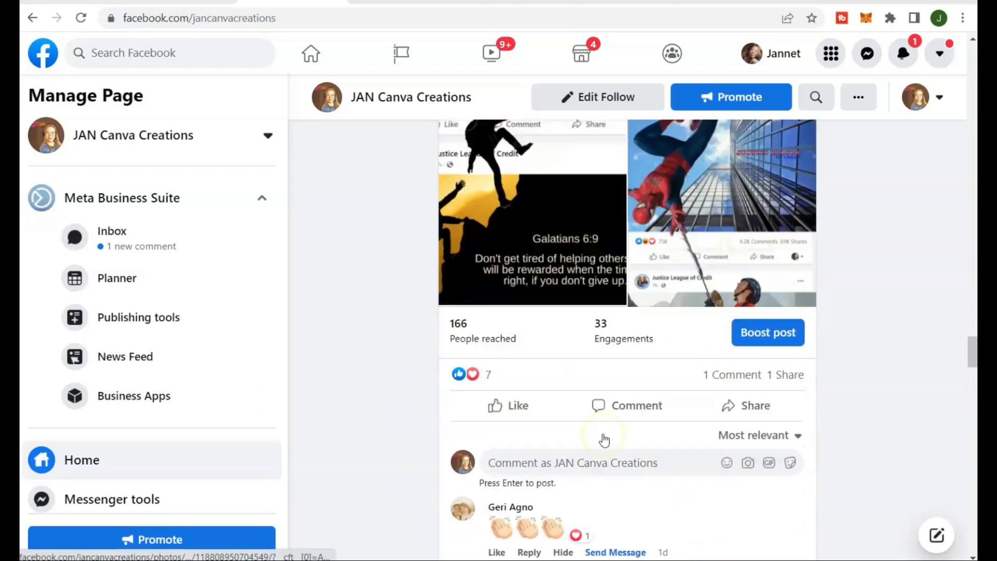
{"action": "scroll", "coordinate": [604, 441], "scroll_direction": "up", "scroll_amount": 13}
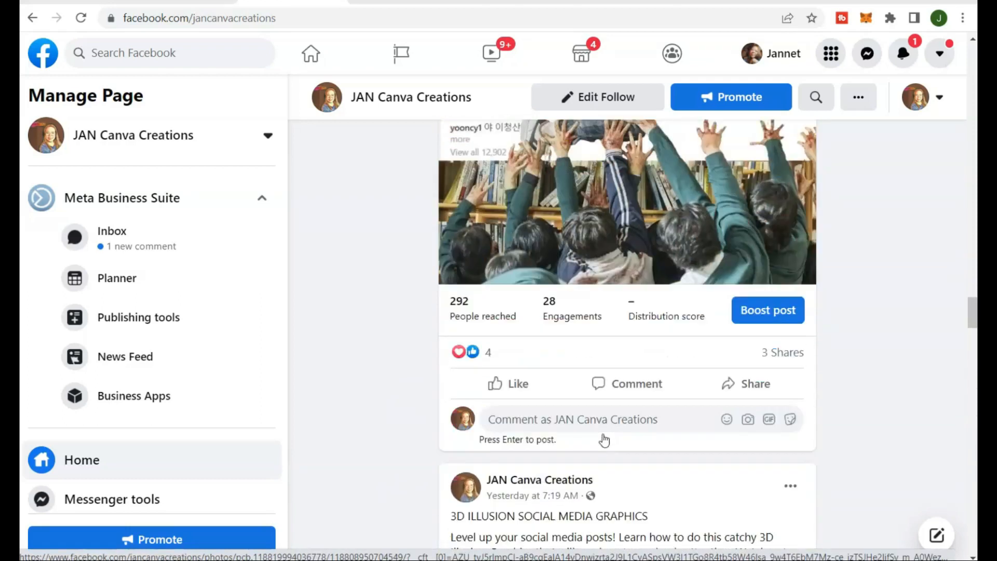
Step: Capture the header and title line of the 3D ILLUSION SOCIAL MEDIA GRAPHICS post on Facebook with Snip & Sketch
{"action": "scroll", "coordinate": [604, 441], "scroll_direction": "down", "scroll_amount": 4}
{"action": "scroll", "coordinate": [604, 441], "scroll_direction": "up", "scroll_amount": 2}
{"action": "key", "text": "super"}
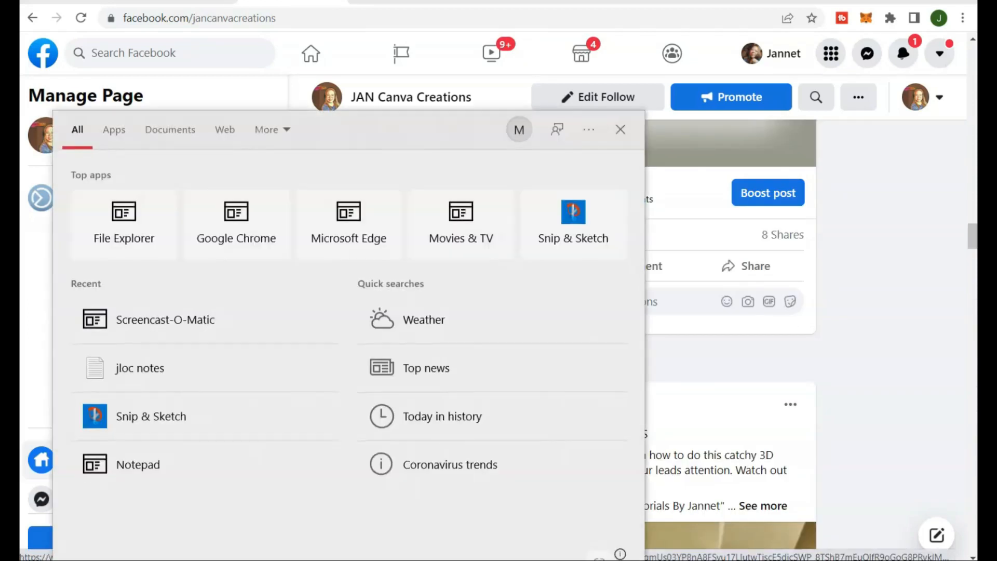
{"action": "type", "text": "snip"}
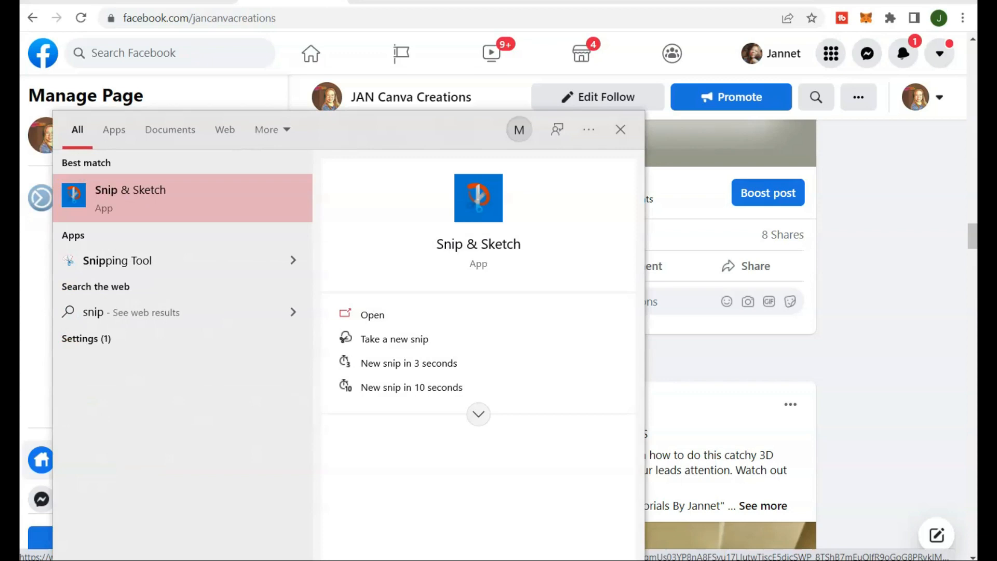
{"action": "key", "text": "Return"}
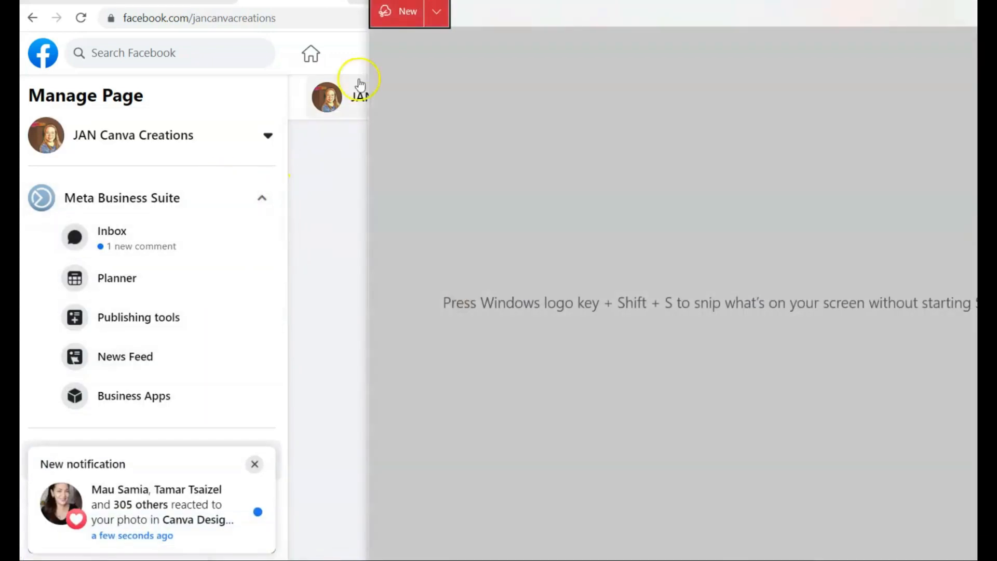
{"action": "left_click", "coordinate": [408, 11]}
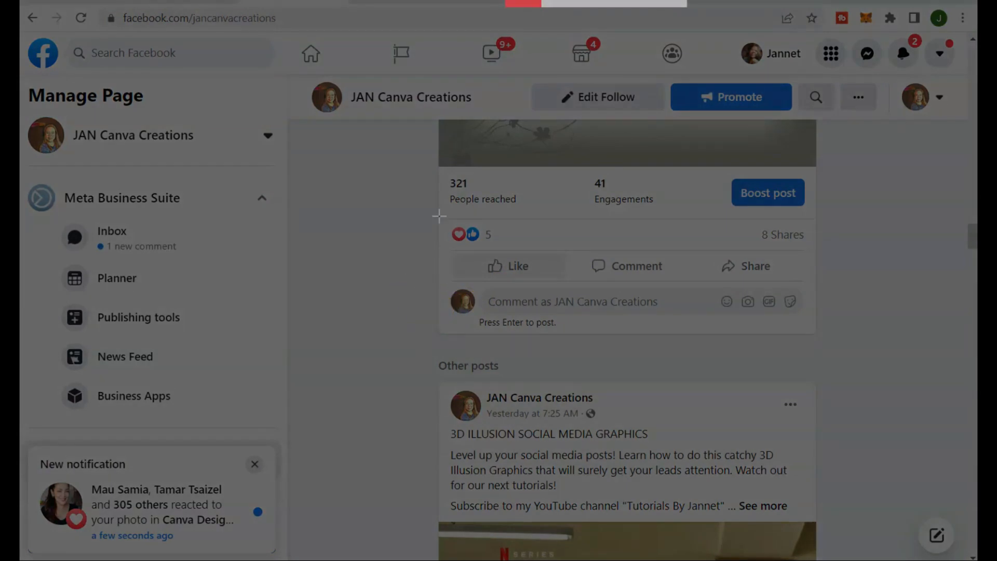
{"action": "mouse_move", "coordinate": [439, 215]}
{"action": "left_mouse_down"}
{"action": "mouse_move", "coordinate": [633, 303]}
{"action": "mouse_move", "coordinate": [750, 336]}
{"action": "mouse_move", "coordinate": [819, 336]}
{"action": "mouse_move", "coordinate": [806, 291]}
{"action": "mouse_move", "coordinate": [808, 281]}
{"action": "mouse_move", "coordinate": [817, 285]}
{"action": "left_mouse_up"}
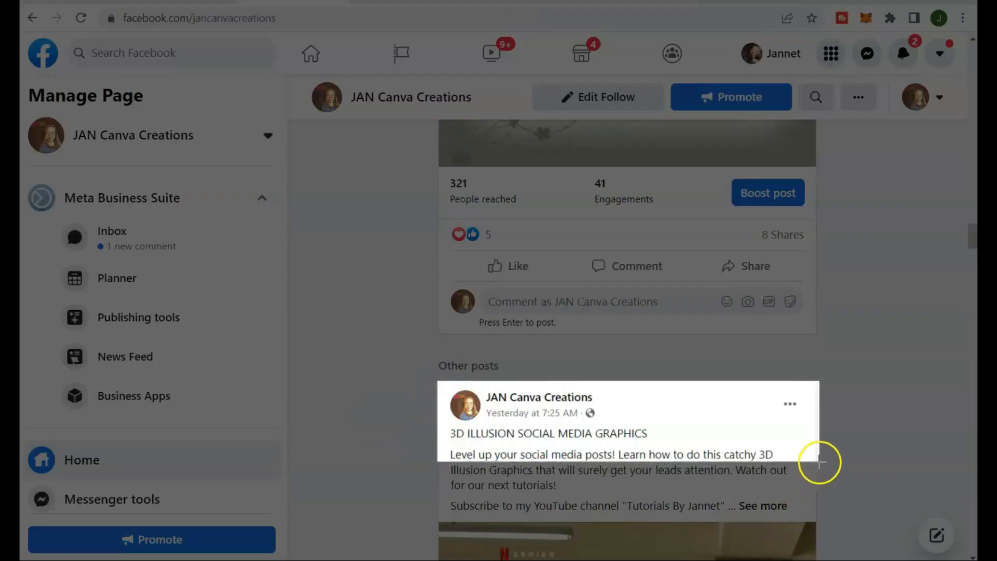
{"action": "mouse_move", "coordinate": [820, 461]}
{"action": "left_mouse_down"}
{"action": "mouse_move", "coordinate": [807, 446]}
{"action": "mouse_move", "coordinate": [816, 439]}
{"action": "mouse_move", "coordinate": [821, 512]}
{"action": "mouse_move", "coordinate": [808, 444]}
{"action": "left_mouse_up"}
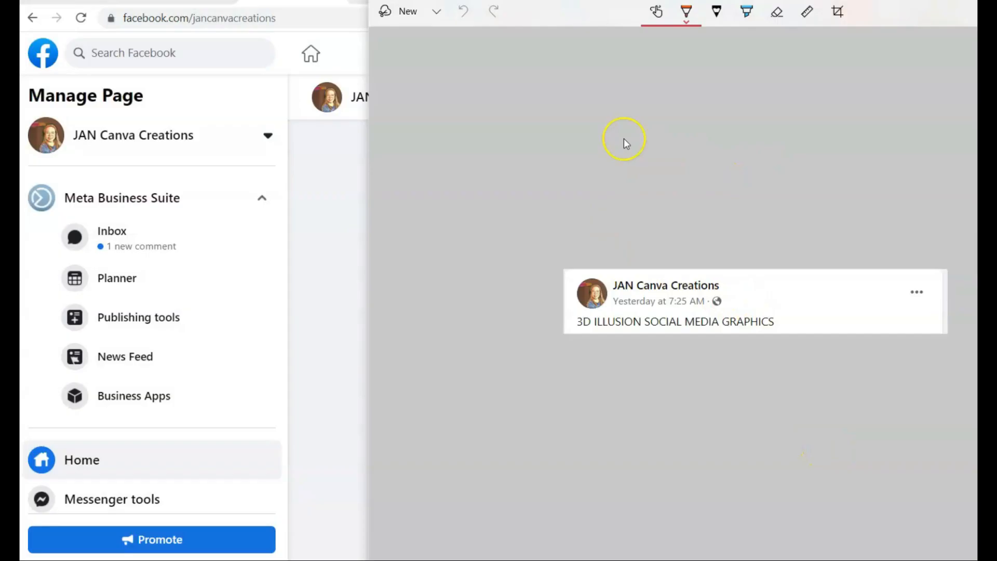
{"action": "left_click", "coordinate": [390, 15]}
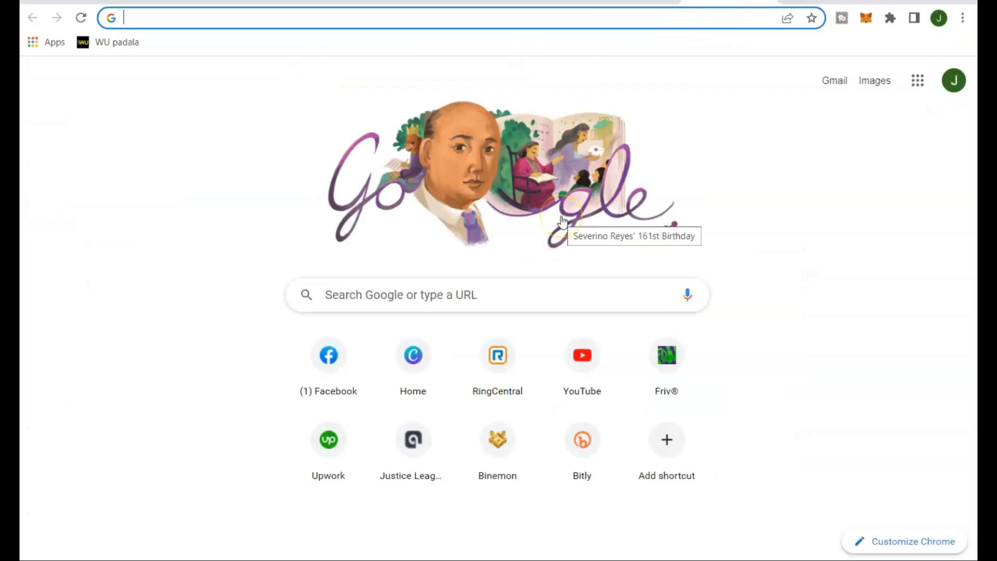
Step: Open Instagram in the browser and find the selfie post of two young men in the feed
{"action": "type", "text": "inst"}
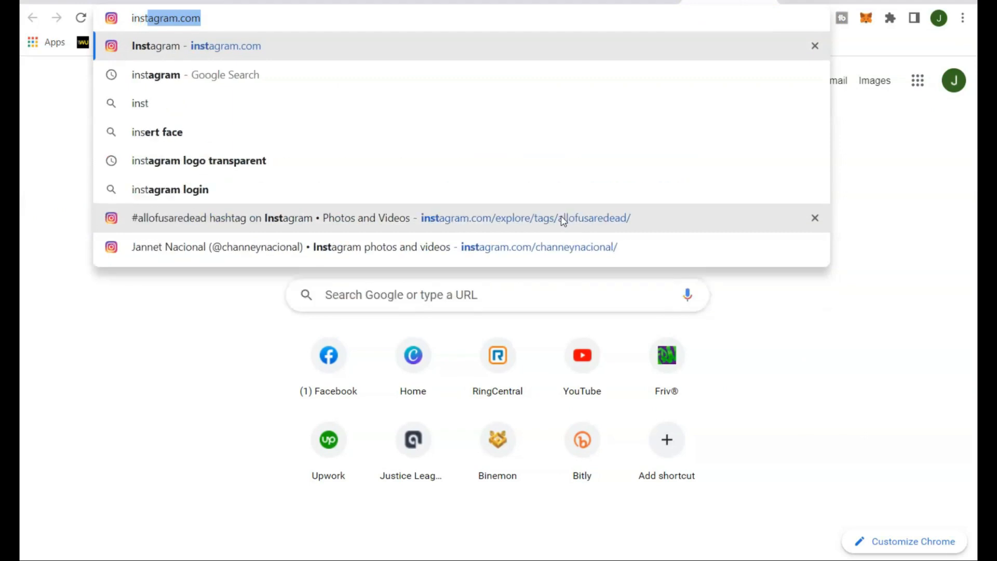
{"action": "key", "text": "Return"}
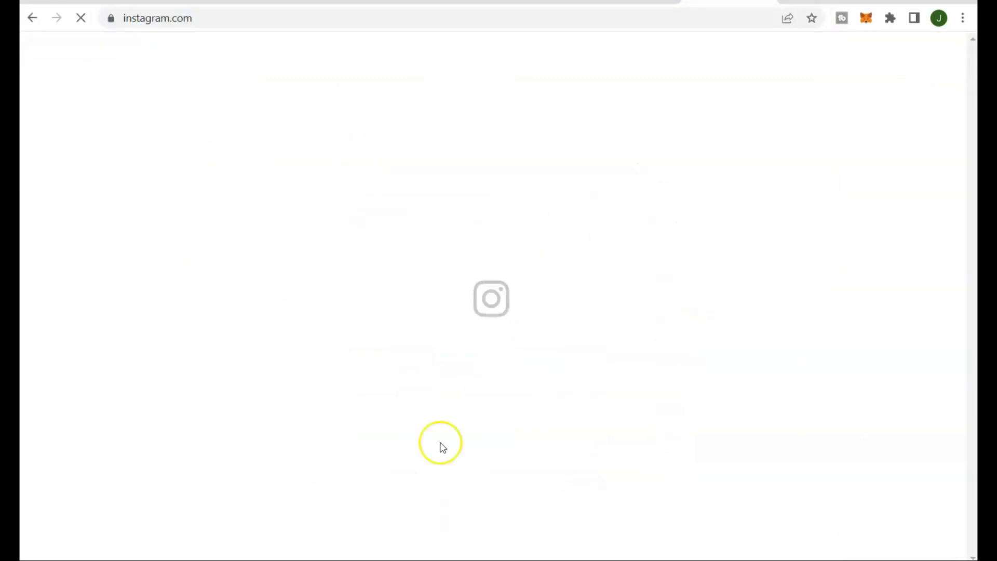
{"action": "scroll", "coordinate": [414, 450], "scroll_direction": "down", "scroll_amount": 12}
{"action": "scroll", "coordinate": [416, 453], "scroll_direction": "down", "scroll_amount": 3}
{"action": "scroll", "coordinate": [417, 453], "scroll_direction": "up", "scroll_amount": 3}
{"action": "scroll", "coordinate": [417, 453], "scroll_direction": "down", "scroll_amount": 8}
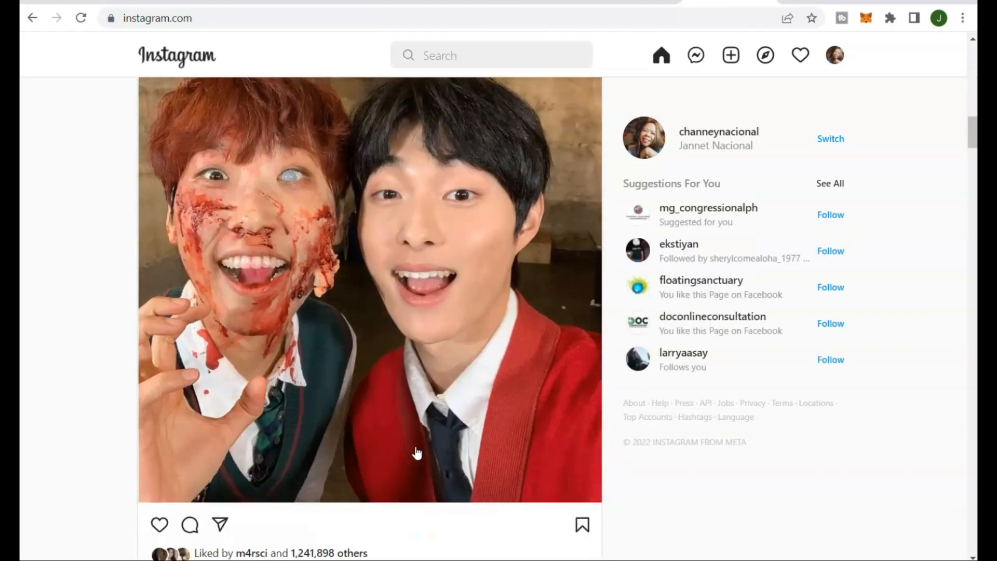
Step: Like the selfie post and take a screen snip of its reactions, caption and comment area
{"action": "double_click", "coordinate": [373, 326]}
{"action": "scroll", "coordinate": [407, 528], "scroll_direction": "down", "scroll_amount": 4}
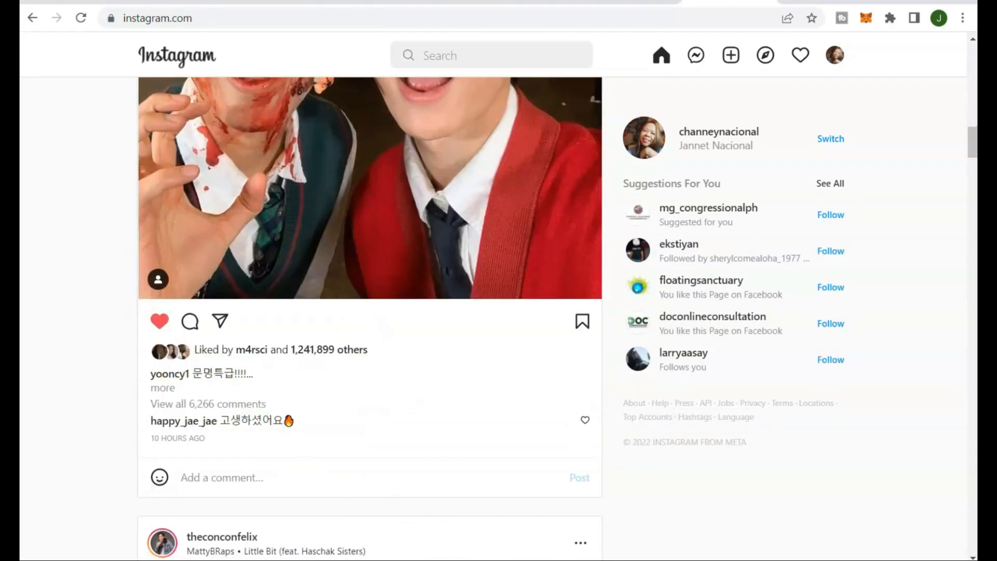
{"action": "key", "text": "super+shift+s"}
{"action": "mouse_move", "coordinate": [139, 300]}
{"action": "left_mouse_down"}
{"action": "mouse_move", "coordinate": [523, 423]}
{"action": "mouse_move", "coordinate": [580, 417]}
{"action": "mouse_move", "coordinate": [592, 438]}
{"action": "mouse_move", "coordinate": [591, 394]}
{"action": "mouse_move", "coordinate": [603, 442]}
{"action": "left_mouse_up"}
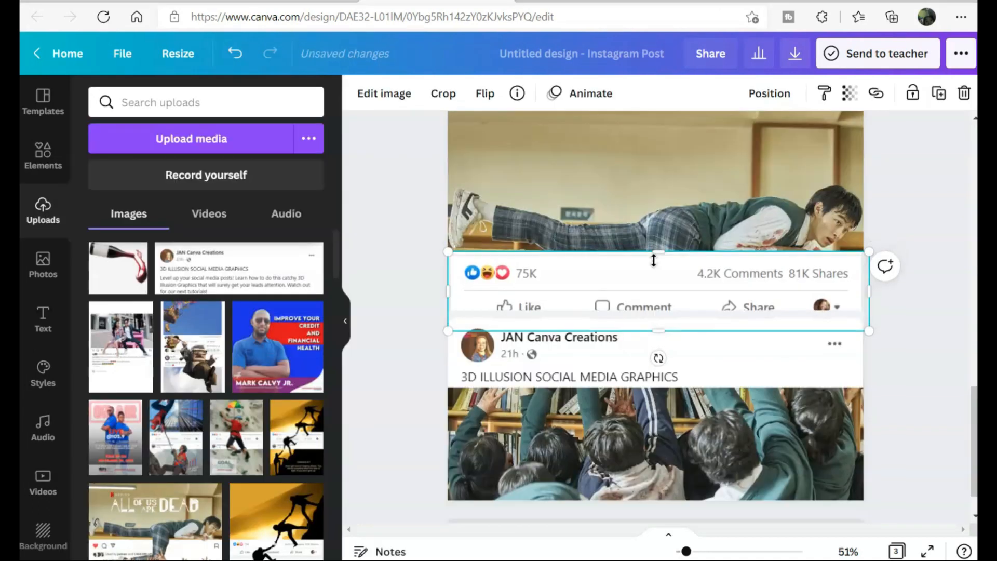
Step: In the Canva design, nudge the 75K reactions strip down until it sits just below the lying student
{"action": "key", "text": "Down"}
{"action": "key", "text": "Down"}
{"action": "key", "text": "Down"}
{"action": "key", "text": "Down"}
{"action": "key", "text": "Down"}
{"action": "key", "text": "Down"}
{"action": "key", "text": "Down"}
{"action": "key", "text": "Down"}
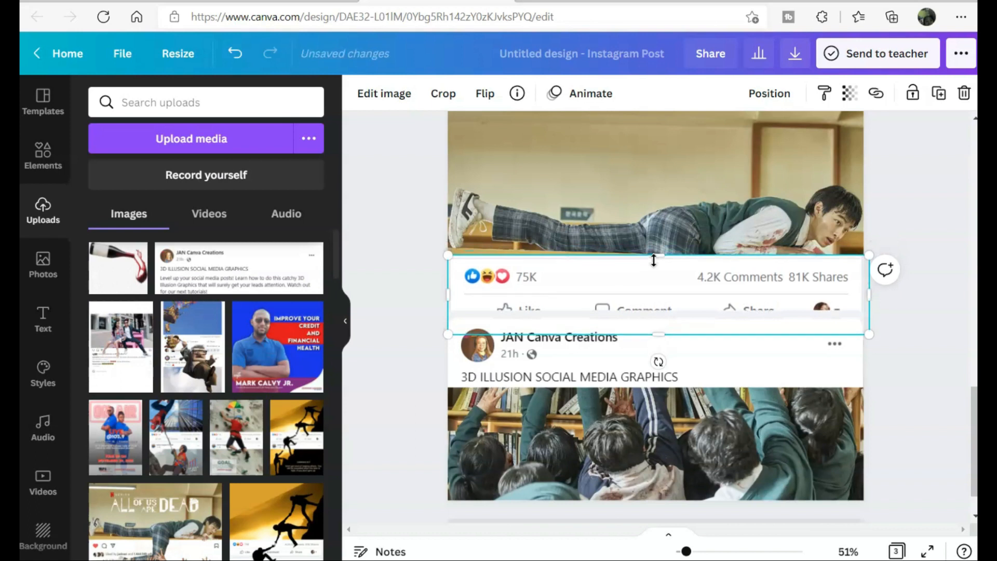
{"action": "key", "text": "Down"}
{"action": "key", "text": "Down"}
{"action": "key", "text": "Down"}
{"action": "key", "text": "Down"}
{"action": "key", "text": "Down"}
{"action": "key", "text": "Down"}
Step: Nudge the JAN Canva Creations header strip down until the Like, Comment and Share row above it is uncovered
{"action": "left_click", "coordinate": [717, 378]}
{"action": "key", "text": "Down"}
{"action": "key", "text": "Down"}
{"action": "key", "text": "Down"}
{"action": "key", "text": "Down"}
{"action": "key", "text": "Down"}
{"action": "key", "text": "Down"}
{"action": "key", "text": "Down"}
{"action": "key", "text": "Down"}
{"action": "key", "text": "Down"}
{"action": "key", "text": "Down"}
{"action": "key", "text": "Down"}
{"action": "key", "text": "Down"}
{"action": "key", "text": "Down"}
{"action": "key", "text": "Down"}
{"action": "key", "text": "Down"}
{"action": "key", "text": "Down"}
{"action": "key", "text": "Down"}
{"action": "key", "text": "Down"}
{"action": "key", "text": "Down"}
{"action": "key", "text": "Down"}
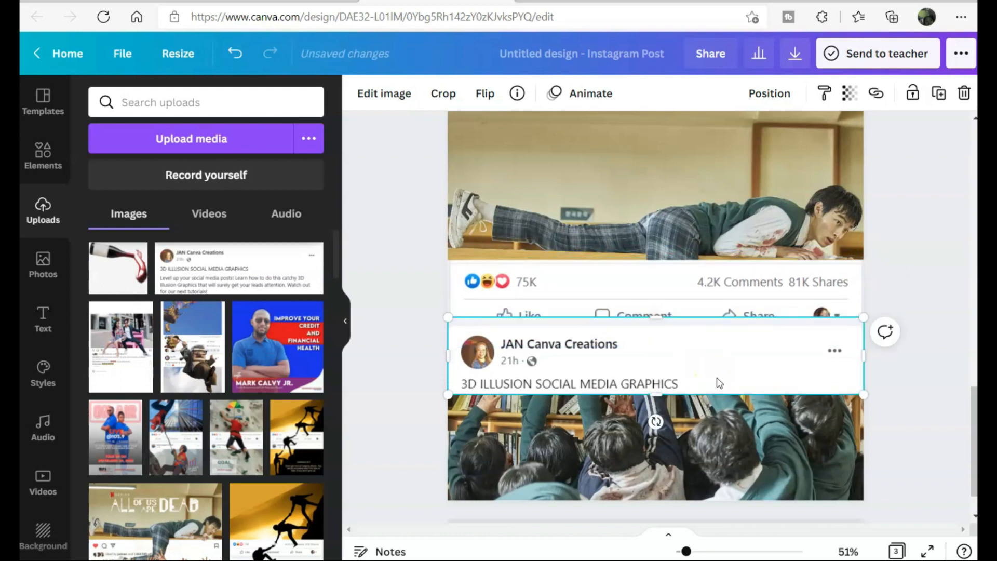
{"action": "key", "text": "Up"}
{"action": "key", "text": "Up"}
{"action": "key", "text": "Up"}
{"action": "key", "text": "Up"}
{"action": "key", "text": "Up"}
{"action": "key", "text": "Up"}
{"action": "key", "text": "Up"}
{"action": "key", "text": "Up"}
{"action": "key", "text": "Up"}
{"action": "key", "text": "Up"}
{"action": "key", "text": "Up"}
{"action": "key", "text": "Up"}
{"action": "key", "text": "Up"}
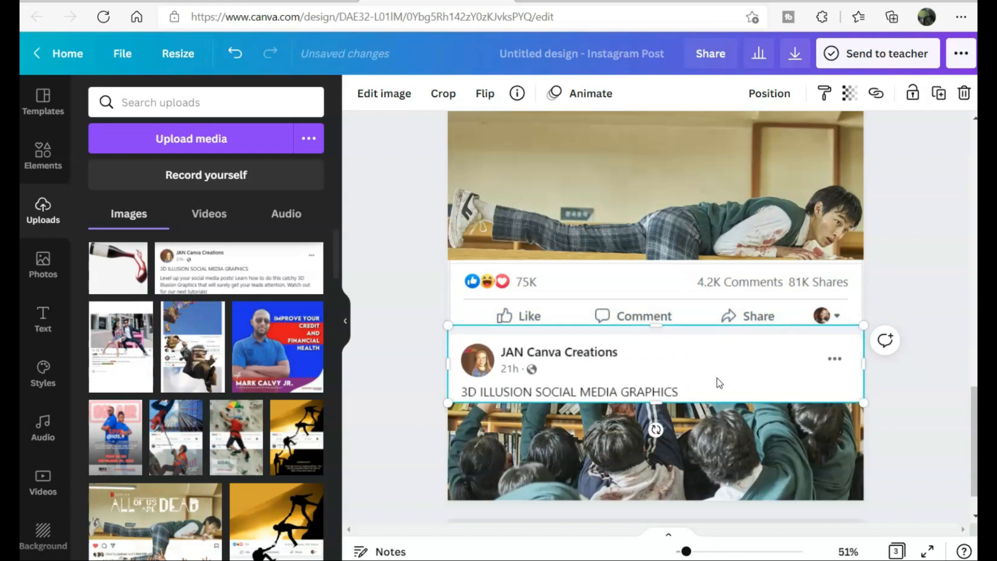
{"action": "key", "text": "Up"}
{"action": "key", "text": "Up"}
{"action": "key", "text": "Up"}
{"action": "key", "text": "Up"}
{"action": "key", "text": "Up"}
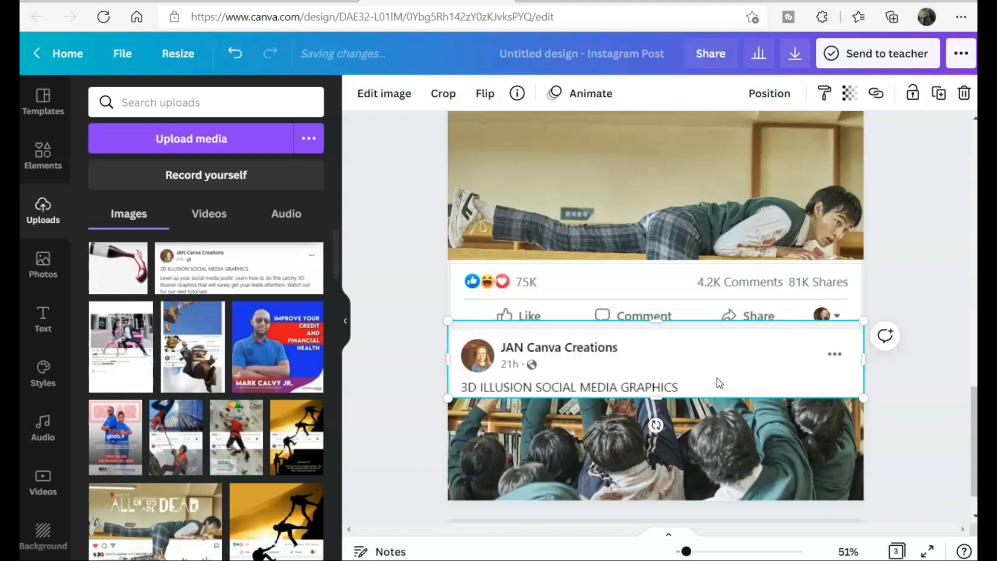
{"action": "key", "text": "Down"}
{"action": "key", "text": "Down"}
{"action": "key", "text": "Down"}
{"action": "key", "text": "Down"}
{"action": "key", "text": "Down"}
{"action": "key", "text": "Down"}
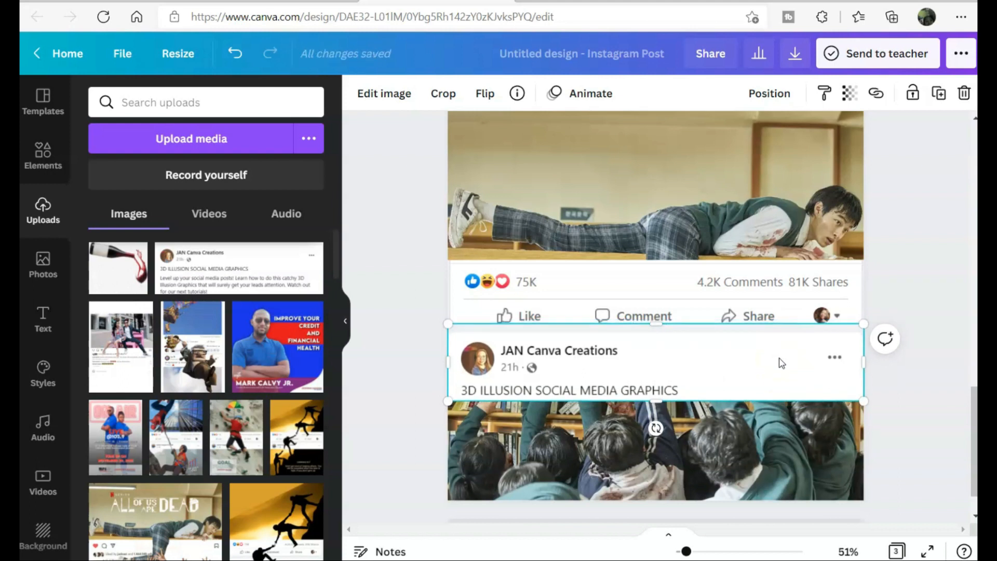
{"action": "left_click", "coordinate": [926, 406]}
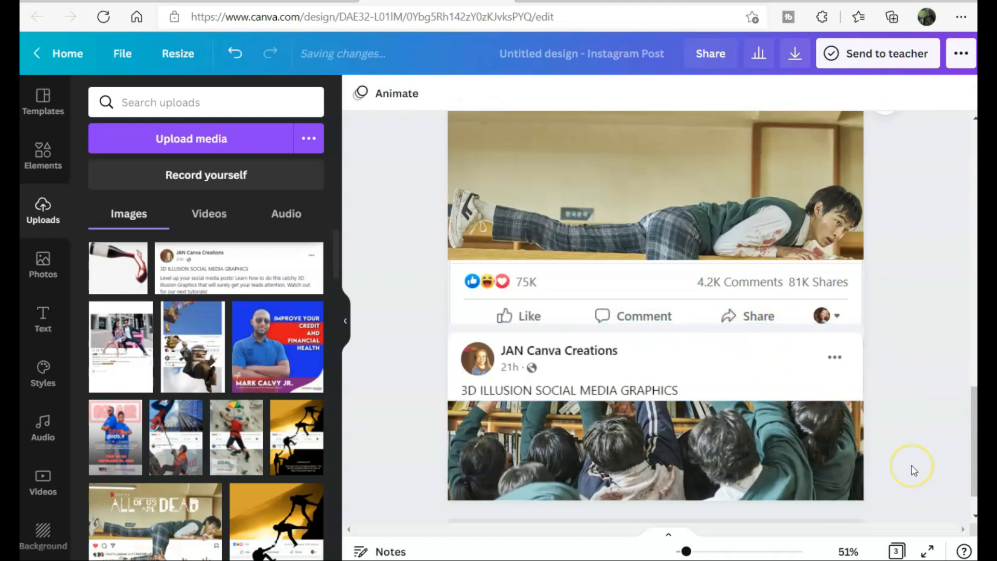
Step: Paste the background-removed cutout over the strips and classroom image on page 3, and undo the accidental background replacement
{"action": "scroll", "coordinate": [912, 467], "scroll_direction": "up", "scroll_amount": 1}
{"action": "scroll", "coordinate": [930, 426], "scroll_direction": "down", "scroll_amount": 2}
{"action": "key", "text": "ctrl+v"}
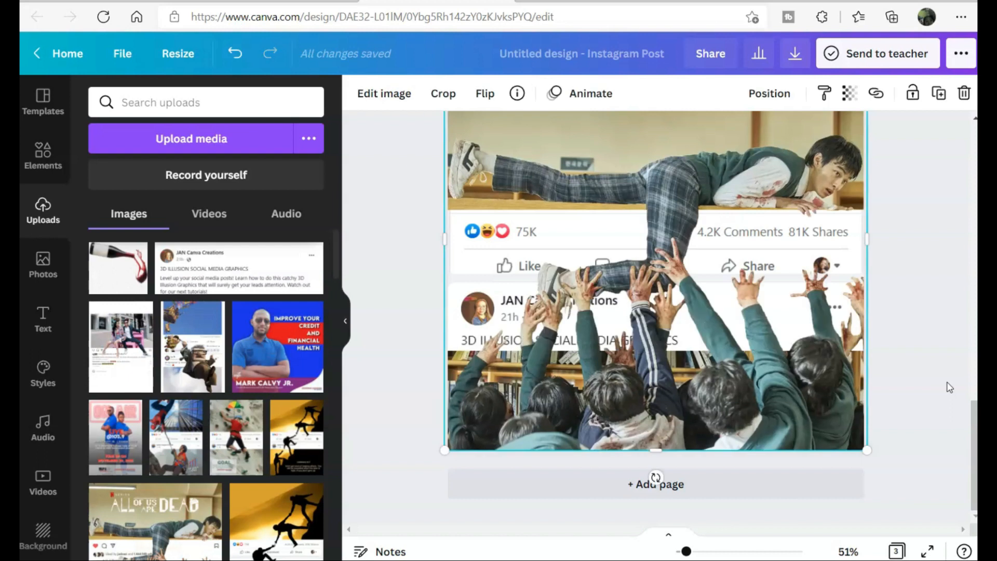
{"action": "left_click", "coordinate": [925, 348]}
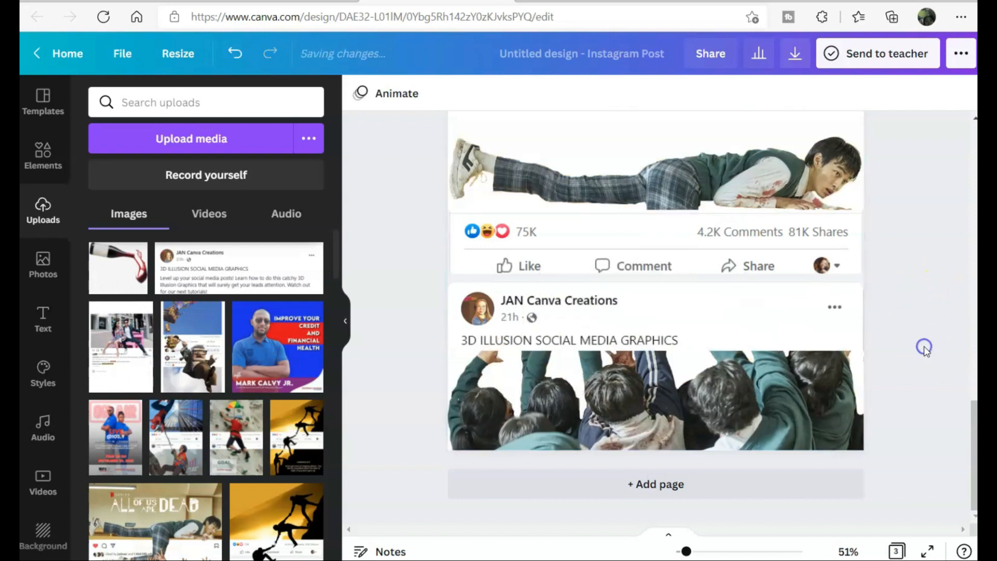
{"action": "left_click", "coordinate": [236, 57]}
{"action": "left_click", "coordinate": [930, 378]}
{"action": "scroll", "coordinate": [931, 379], "scroll_direction": "up", "scroll_amount": 2}
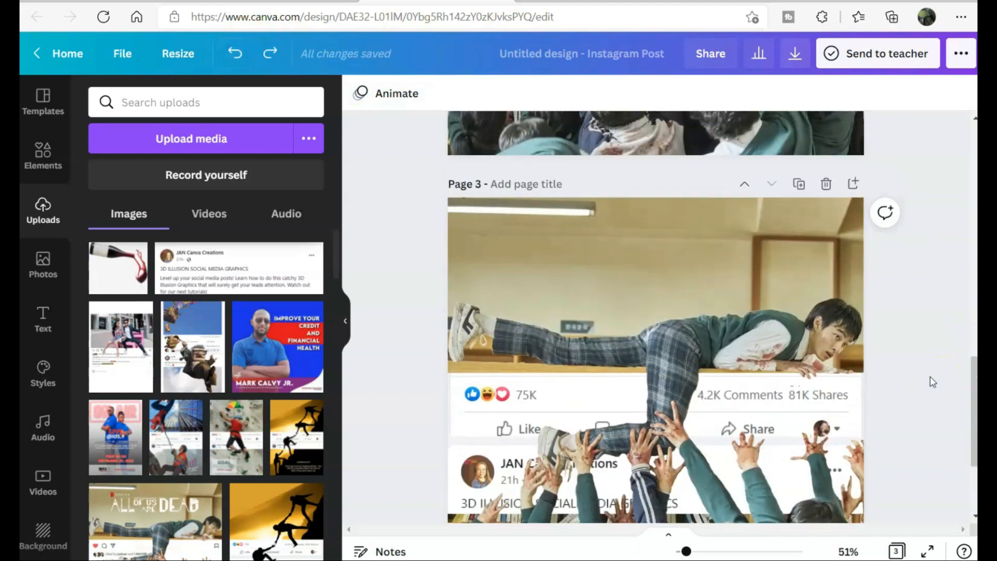
Step: Add the uploaded ALL OF US ARE DEAD title image to page 3 and place it centred above the lying student
{"action": "scroll", "coordinate": [931, 379], "scroll_direction": "down", "scroll_amount": 3}
{"action": "left_click", "coordinate": [686, 552]}
{"action": "left_click_drag", "start_coordinate": [686, 552], "coordinate": [680, 552]}
{"action": "scroll", "coordinate": [824, 389], "scroll_direction": "up", "scroll_amount": 3}
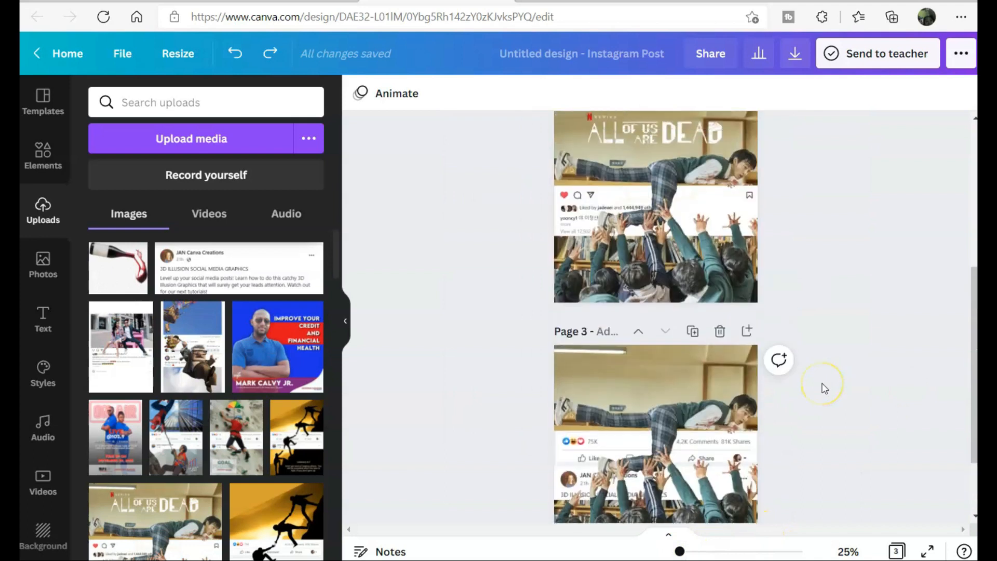
{"action": "scroll", "coordinate": [482, 303], "scroll_direction": "down", "scroll_amount": 3}
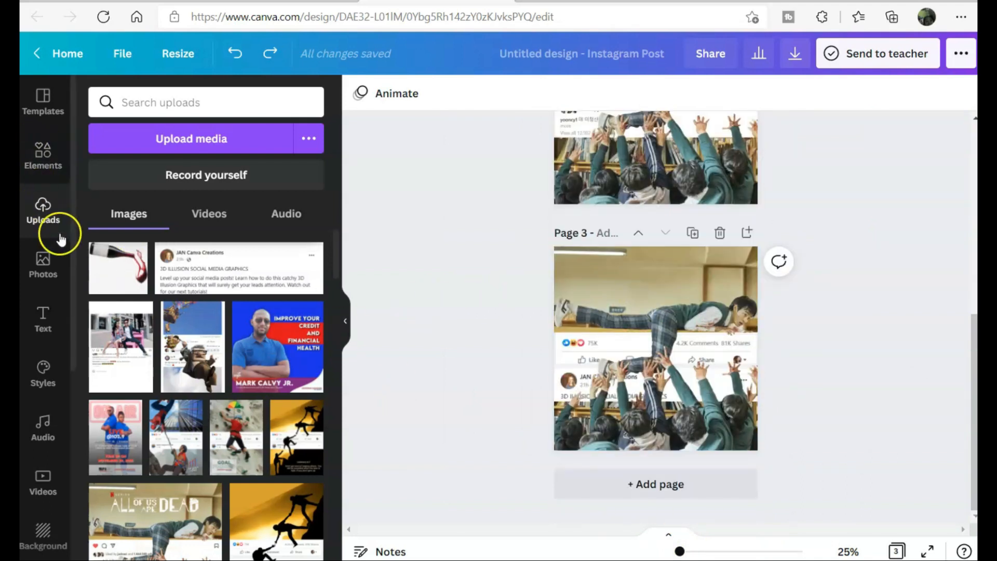
{"action": "left_click", "coordinate": [166, 343]}
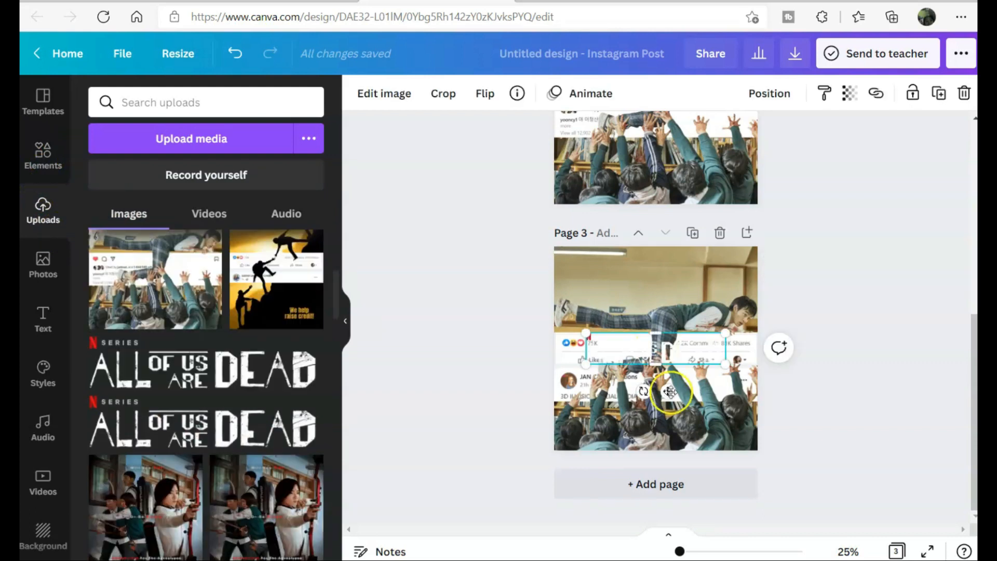
{"action": "left_click_drag", "start_coordinate": [669, 394], "coordinate": [670, 291]}
{"action": "left_click", "coordinate": [770, 94]}
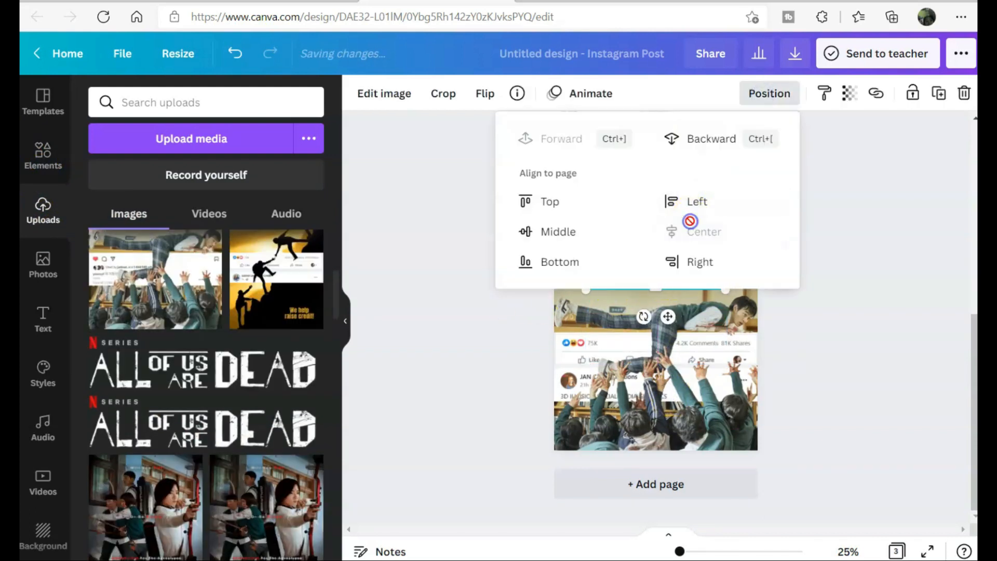
{"action": "left_click", "coordinate": [835, 390]}
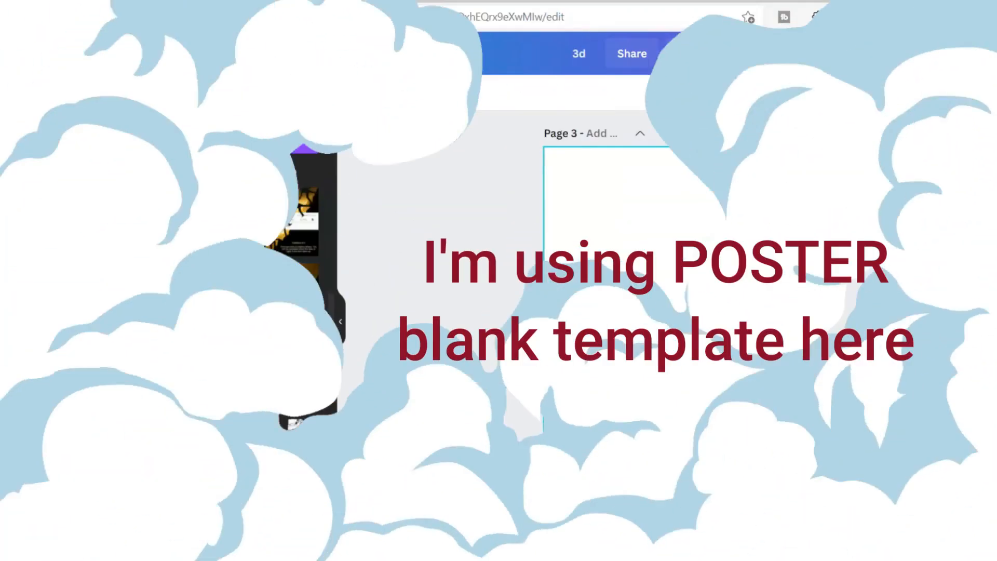
Step: In the 3d poster design, search the photo library for "climbing" and browse the photos for a wall climber
{"action": "scroll", "coordinate": [226, 452], "scroll_direction": "down", "scroll_amount": 10}
{"action": "scroll", "coordinate": [226, 459], "scroll_direction": "down", "scroll_amount": 8}
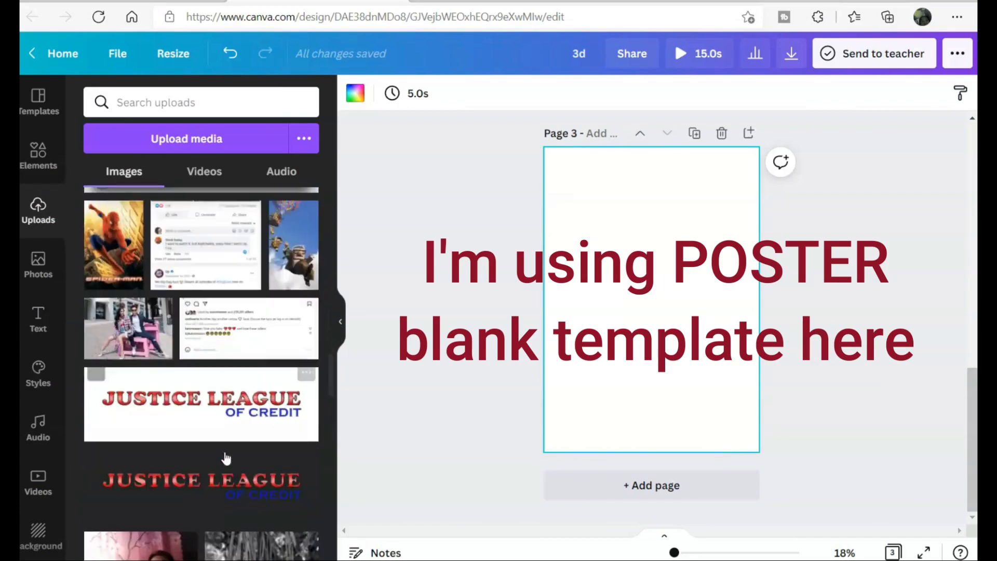
{"action": "left_click", "coordinate": [169, 102]}
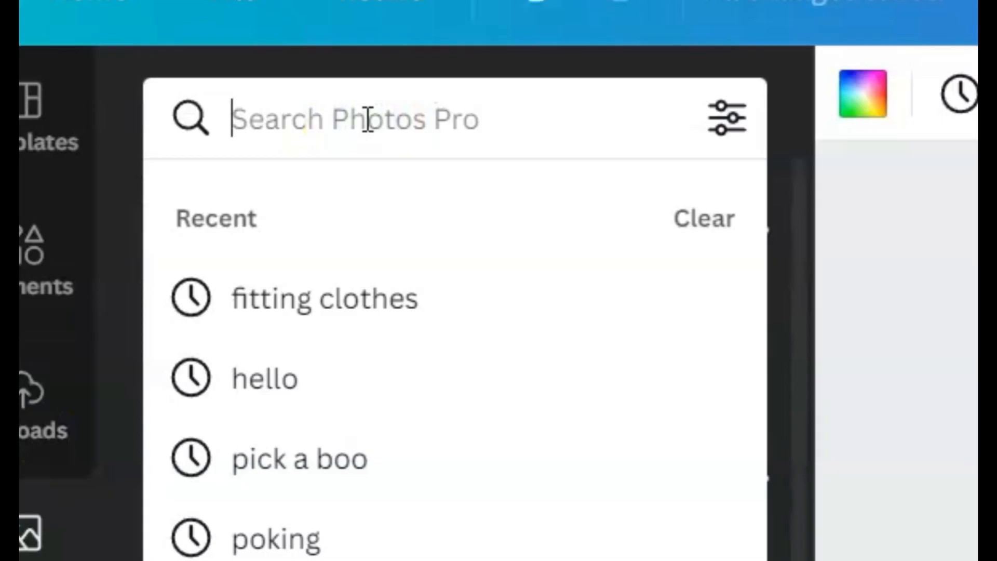
{"action": "type", "text": "climbing"}
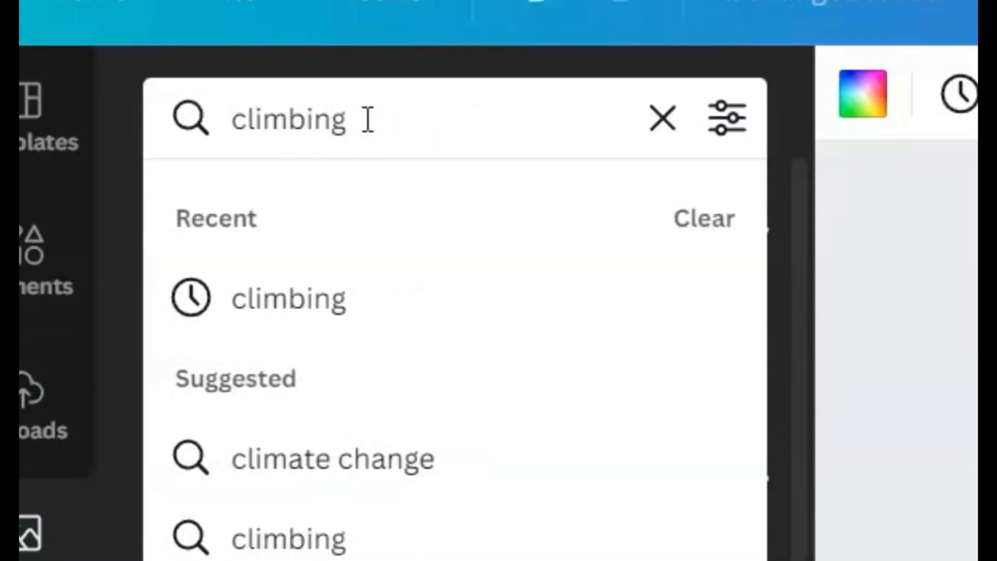
{"action": "key", "text": "Return"}
{"action": "scroll", "coordinate": [240, 293], "scroll_direction": "down", "scroll_amount": 1}
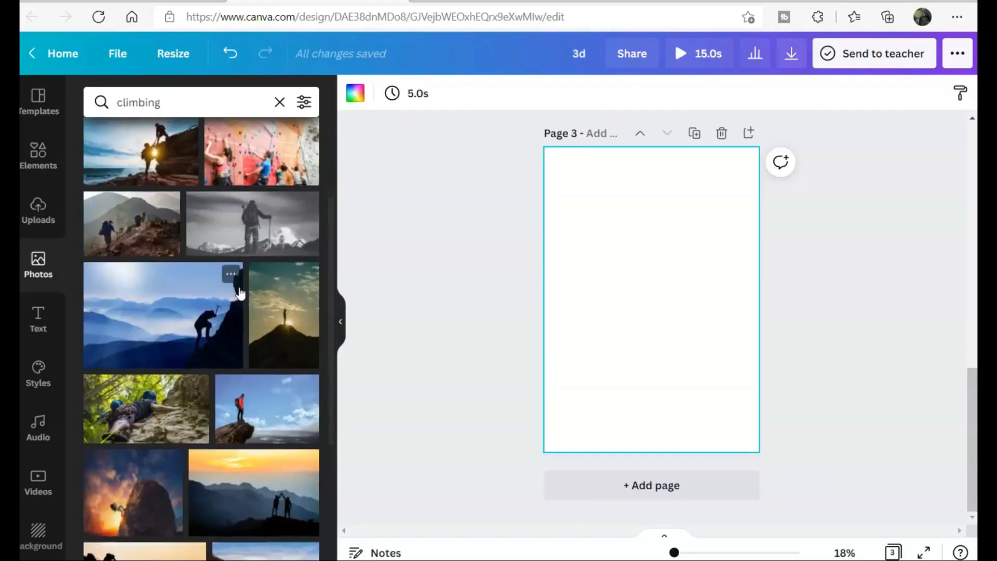
{"action": "scroll", "coordinate": [240, 293], "scroll_direction": "down", "scroll_amount": 8}
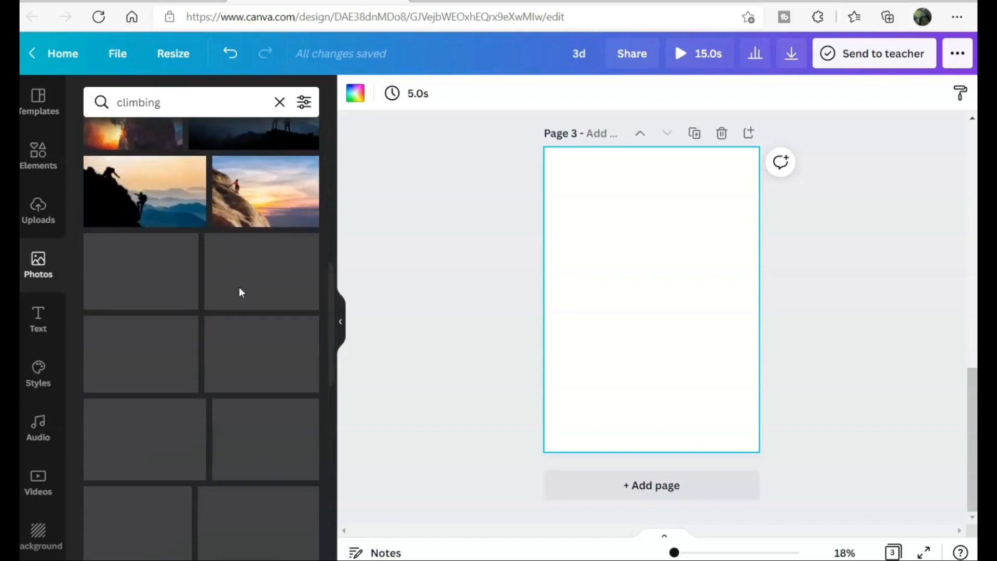
Step: Add the photo of the climber in the red shirt to page 3 and enlarge it to fill the page
{"action": "left_click", "coordinate": [268, 293]}
{"action": "left_click_drag", "start_coordinate": [642, 321], "coordinate": [620, 285]}
{"action": "left_click_drag", "start_coordinate": [717, 378], "coordinate": [744, 444]}
{"action": "left_click_drag", "start_coordinate": [654, 435], "coordinate": [655, 453]}
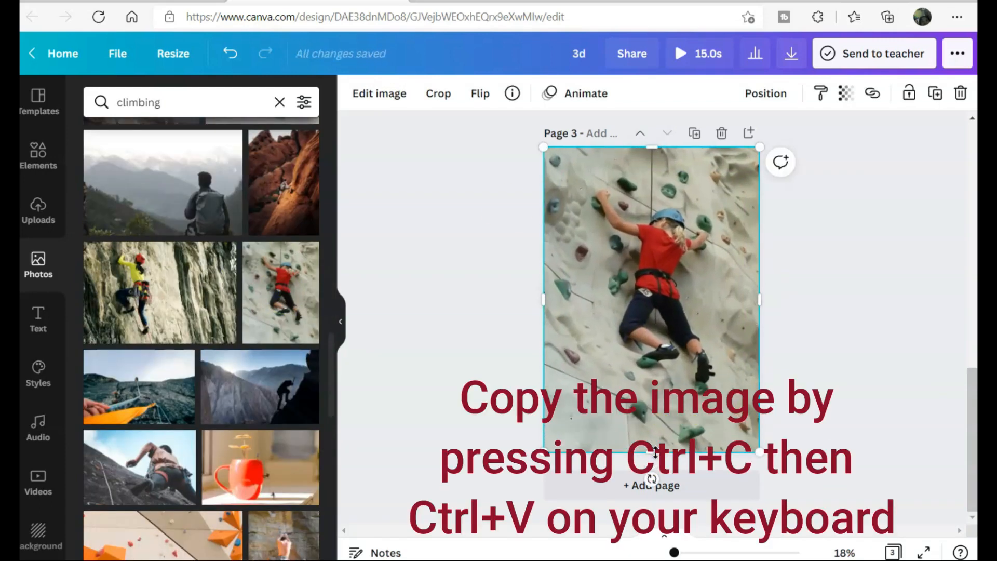
Step: Duplicate the climber photo and remove the duplicate's background with Background Remover
{"action": "key", "text": "ctrl+c"}
{"action": "key", "text": "ctrl+v"}
{"action": "left_click_drag", "start_coordinate": [735, 363], "coordinate": [652, 374]}
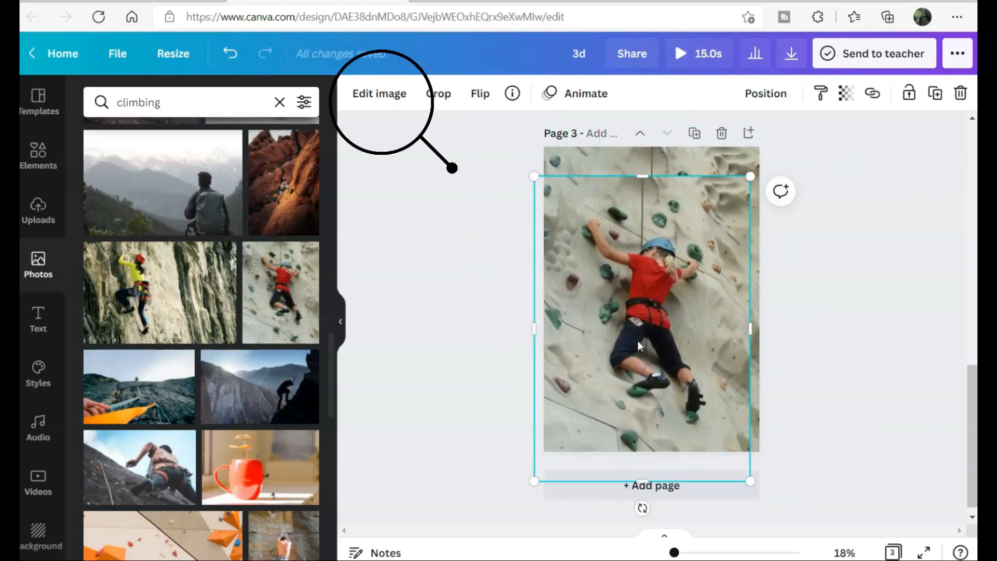
{"action": "left_click", "coordinate": [392, 98]}
{"action": "left_click", "coordinate": [223, 327]}
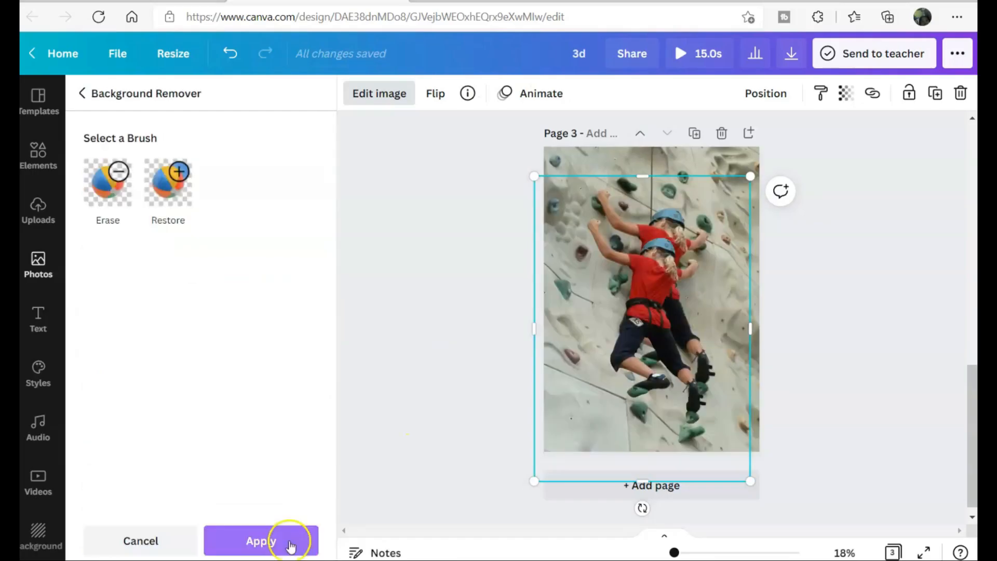
{"action": "left_click", "coordinate": [258, 541]}
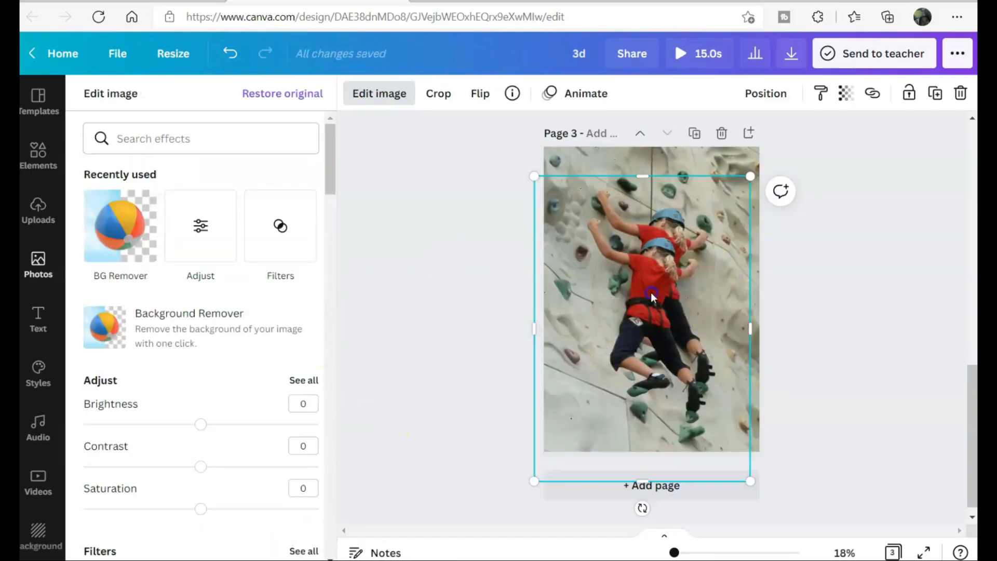
Step: Align the climber cutout over the original photo, then add the JAN Canva Creations header strip, stretched to page width and cropped below its title
{"action": "mouse_move", "coordinate": [666, 259]}
{"action": "left_mouse_down"}
{"action": "mouse_move", "coordinate": [647, 265]}
{"action": "mouse_move", "coordinate": [655, 291]}
{"action": "mouse_move", "coordinate": [664, 267]}
{"action": "left_mouse_up"}
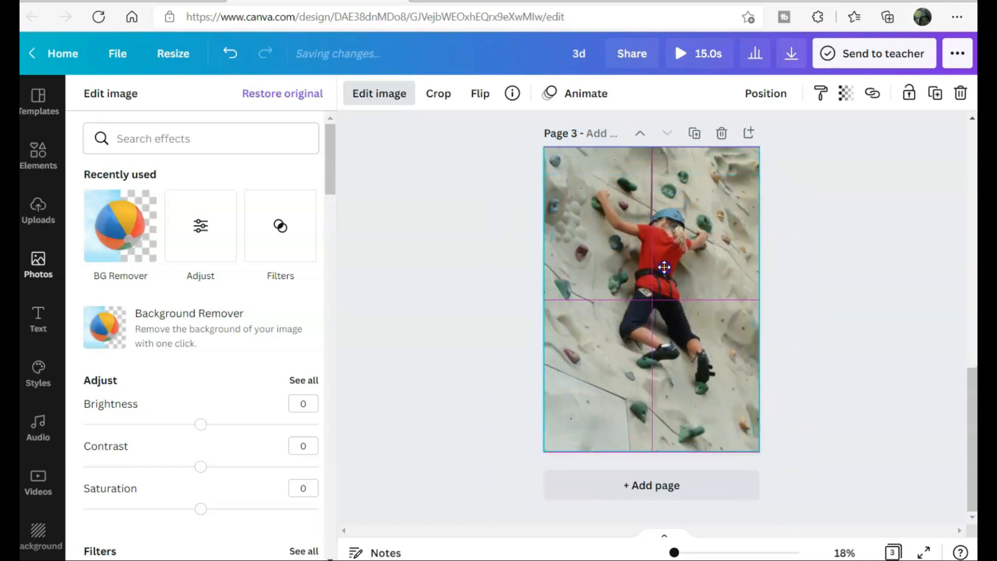
{"action": "left_click", "coordinate": [38, 211]}
{"action": "scroll", "coordinate": [251, 343], "scroll_direction": "down", "scroll_amount": 2}
{"action": "left_click_drag", "start_coordinate": [251, 335], "coordinate": [591, 342]}
{"action": "left_click_drag", "start_coordinate": [674, 316], "coordinate": [760, 290]}
{"action": "left_click_drag", "start_coordinate": [651, 356], "coordinate": [652, 332]}
{"action": "left_click", "coordinate": [473, 327]}
Step: Add the uploaded 75K reactions strip directly above the header strip, widen it to the page edges and crop off its Justice League of Credit header
{"action": "scroll", "coordinate": [226, 485], "scroll_direction": "down", "scroll_amount": 10}
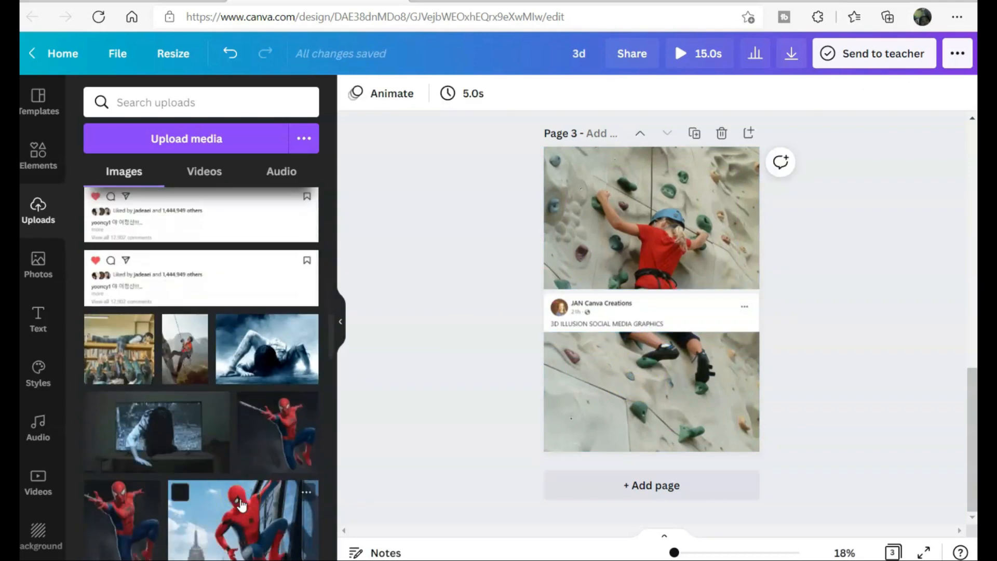
{"action": "left_click", "coordinate": [225, 483]}
{"action": "left_click_drag", "start_coordinate": [617, 294], "coordinate": [575, 263]}
{"action": "left_click_drag", "start_coordinate": [672, 246], "coordinate": [770, 236]}
{"action": "scroll", "coordinate": [664, 347], "scroll_direction": "up", "scroll_amount": 1}
{"action": "left_click_drag", "start_coordinate": [651, 361], "coordinate": [654, 328]}
{"action": "left_click_drag", "start_coordinate": [675, 553], "coordinate": [680, 552]}
{"action": "left_click", "coordinate": [340, 322]}
{"action": "scroll", "coordinate": [810, 403], "scroll_direction": "down", "scroll_amount": 2}
{"action": "left_click_drag", "start_coordinate": [594, 207], "coordinate": [596, 285]}
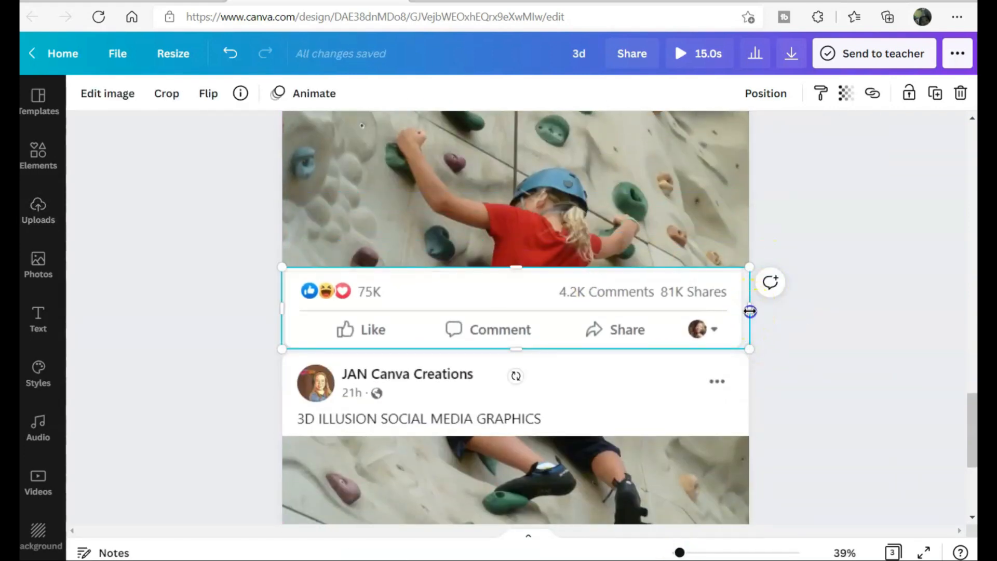
{"action": "left_click_drag", "start_coordinate": [750, 307], "coordinate": [750, 309]}
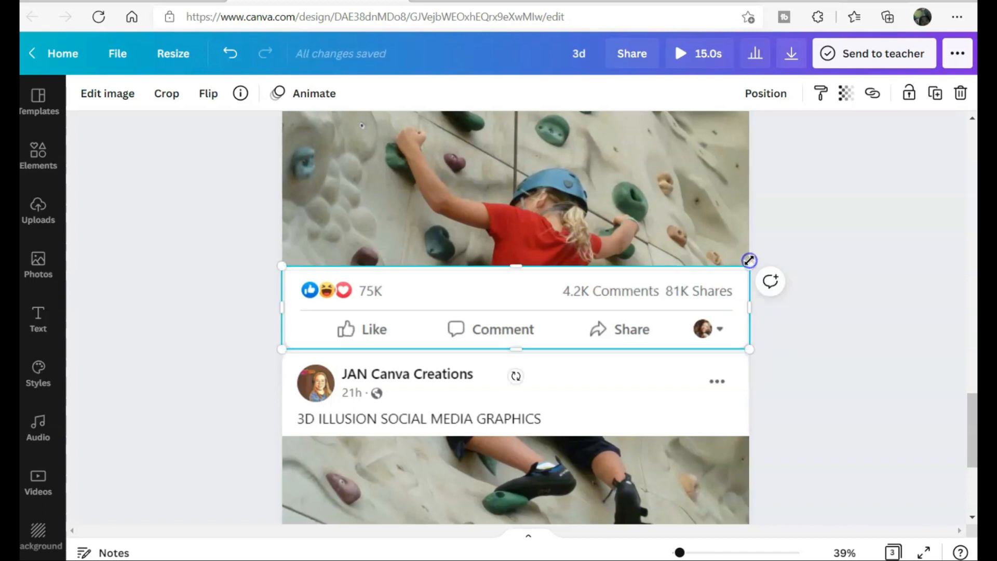
{"action": "left_click", "coordinate": [788, 432]}
{"action": "scroll", "coordinate": [859, 359], "scroll_direction": "down", "scroll_amount": 1}
Step: Bring the climber cutout forward in front of both social post strips on page 3
{"action": "left_click_drag", "start_coordinate": [680, 553], "coordinate": [676, 552]}
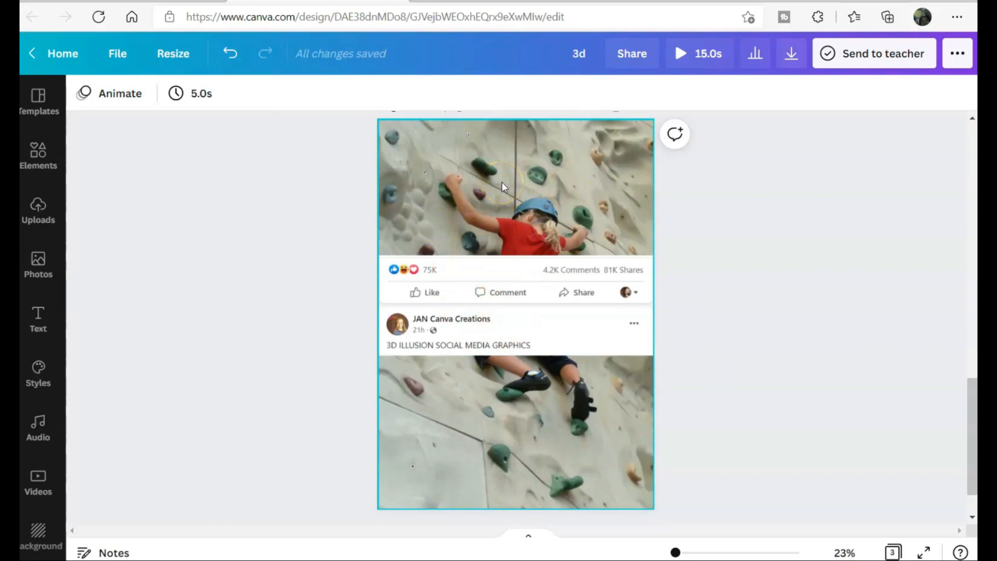
{"action": "left_click", "coordinate": [516, 195]}
{"action": "left_click", "coordinate": [763, 99]}
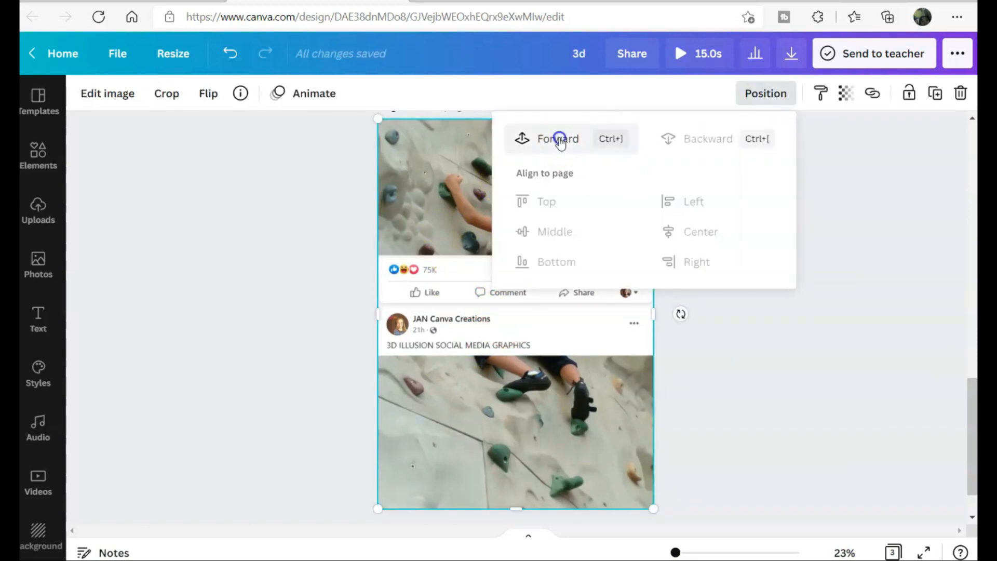
{"action": "left_click", "coordinate": [561, 139]}
{"action": "left_click", "coordinate": [719, 360]}
{"action": "left_click", "coordinate": [759, 103]}
{"action": "left_click", "coordinate": [556, 138]}
{"action": "left_click", "coordinate": [804, 464]}
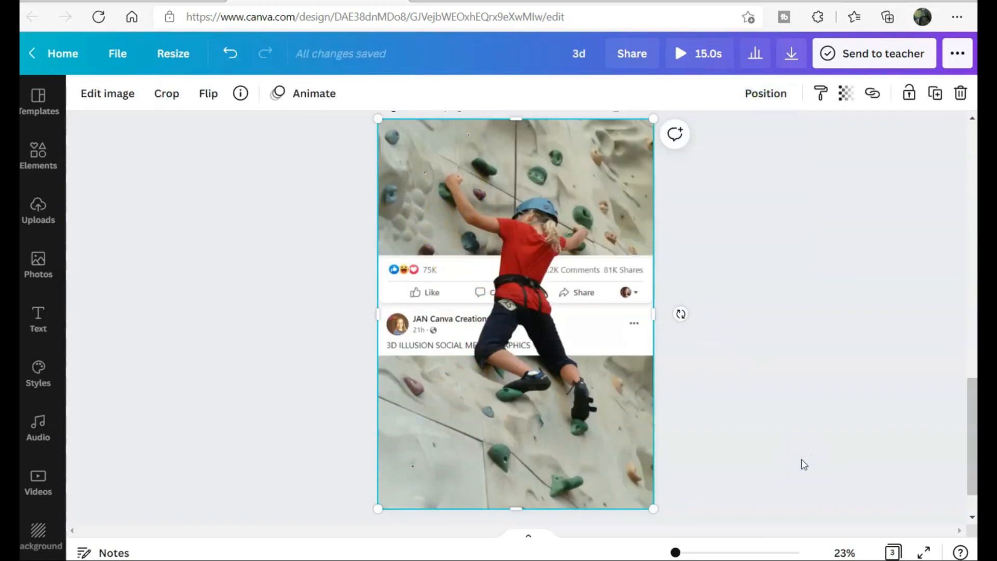
{"action": "left_click", "coordinate": [287, 333]}
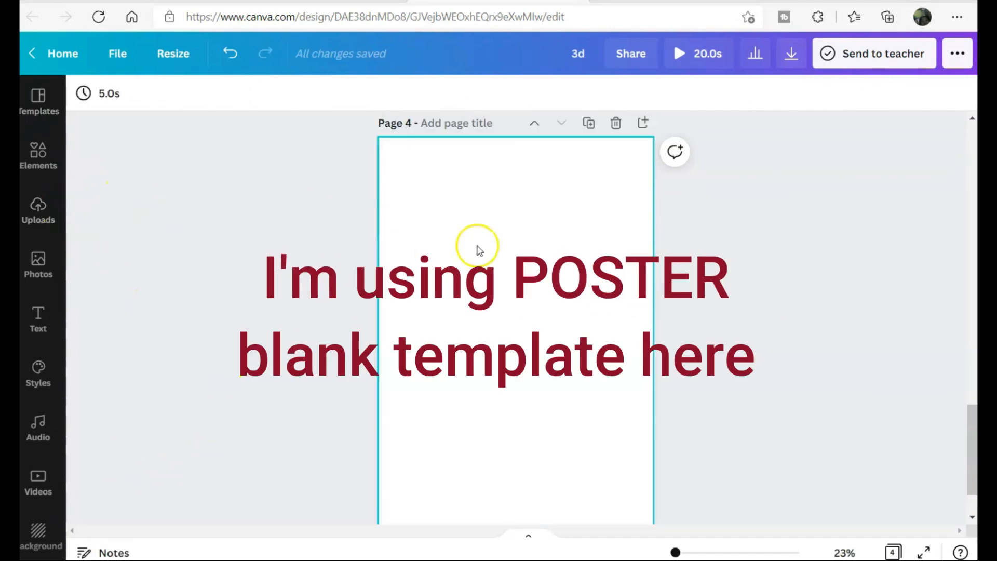
Step: Add the uploaded Up movie image to the blank page 4 and enlarge it to fill the page
{"action": "left_click", "coordinate": [35, 207]}
{"action": "scroll", "coordinate": [198, 342], "scroll_direction": "down", "scroll_amount": 5}
{"action": "scroll", "coordinate": [200, 350], "scroll_direction": "up", "scroll_amount": 5}
{"action": "left_click", "coordinate": [293, 506]}
{"action": "left_click_drag", "start_coordinate": [665, 296], "coordinate": [610, 240]}
{"action": "left_click_drag", "start_coordinate": [674, 423], "coordinate": [756, 513]}
{"action": "left_click_drag", "start_coordinate": [731, 330], "coordinate": [790, 330]}
Step: Duplicate the Up image, remove the duplicate's background with Background Remover and align the cutout over the original
{"action": "left_click", "coordinate": [686, 328]}
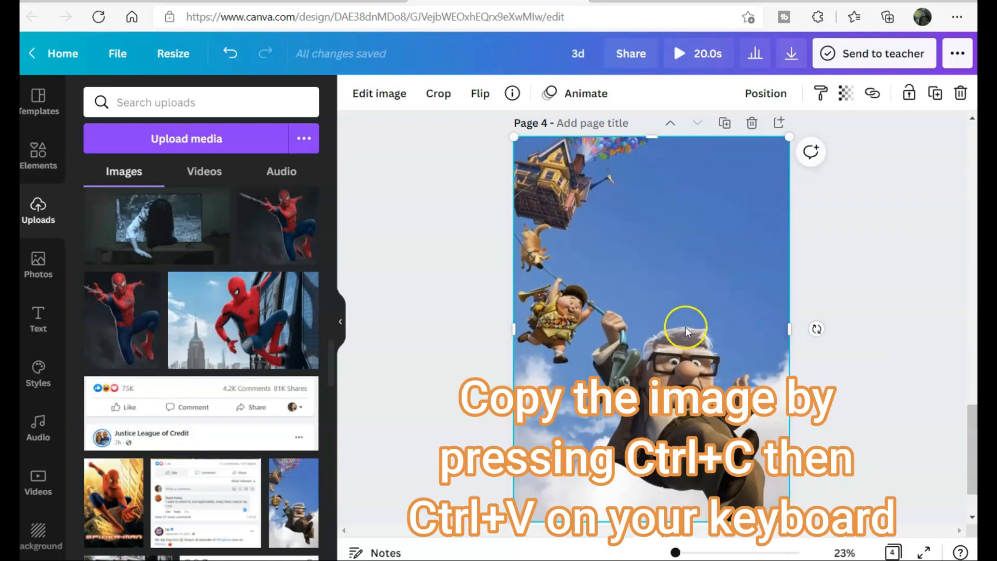
{"action": "key", "text": "ctrl+c"}
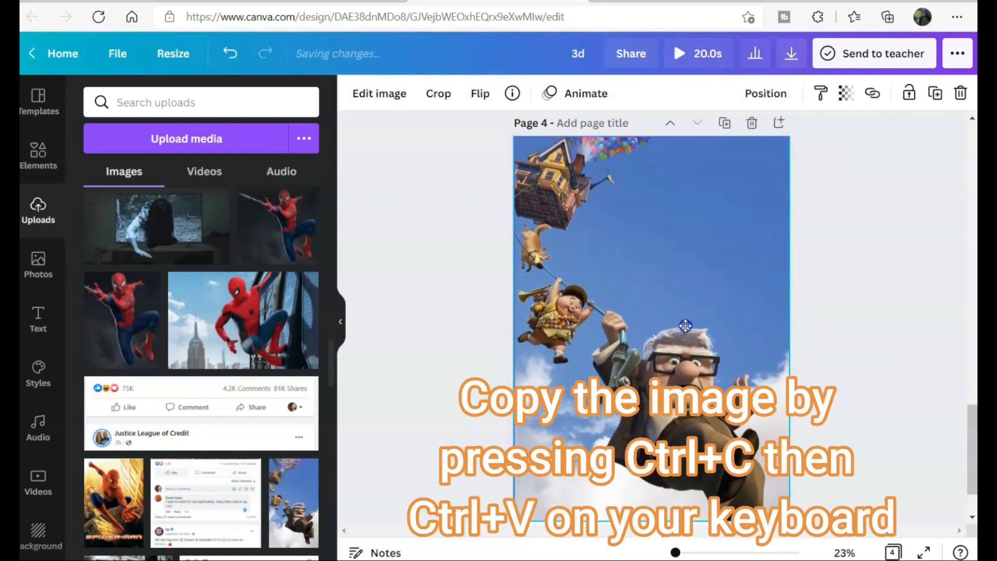
{"action": "key", "text": "ctrl+v"}
{"action": "left_click_drag", "start_coordinate": [649, 327], "coordinate": [693, 351]}
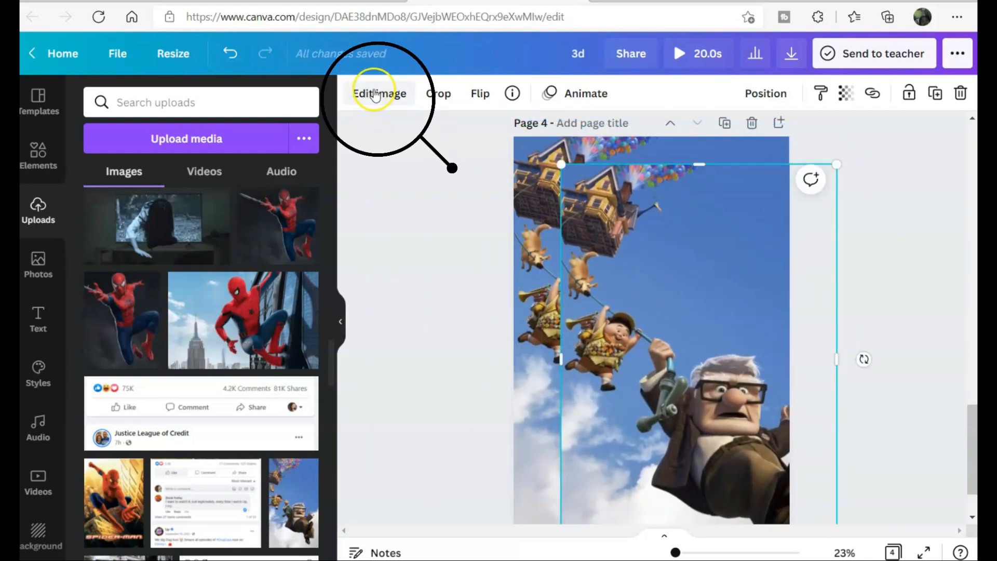
{"action": "left_click", "coordinate": [380, 97]}
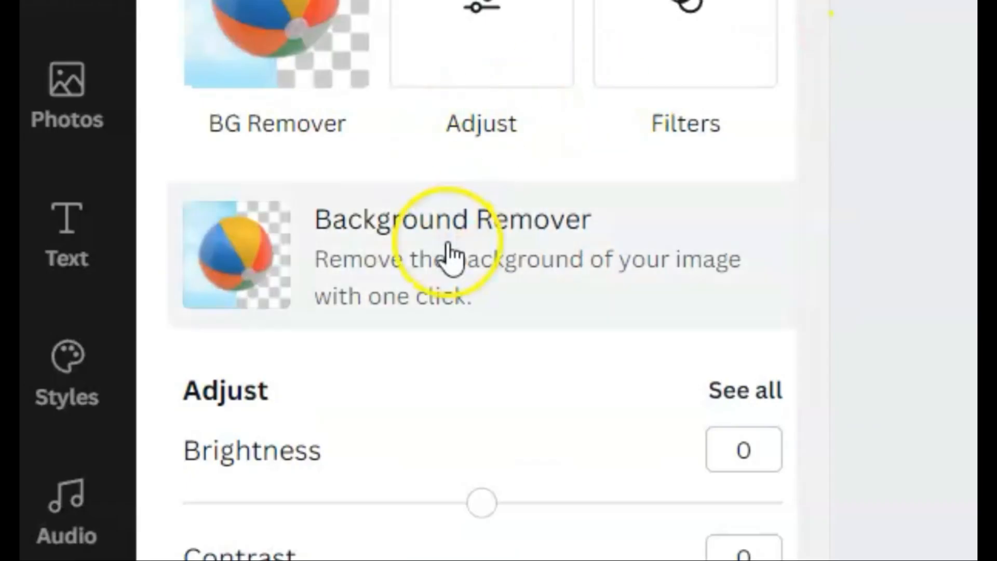
{"action": "left_click", "coordinate": [435, 287]}
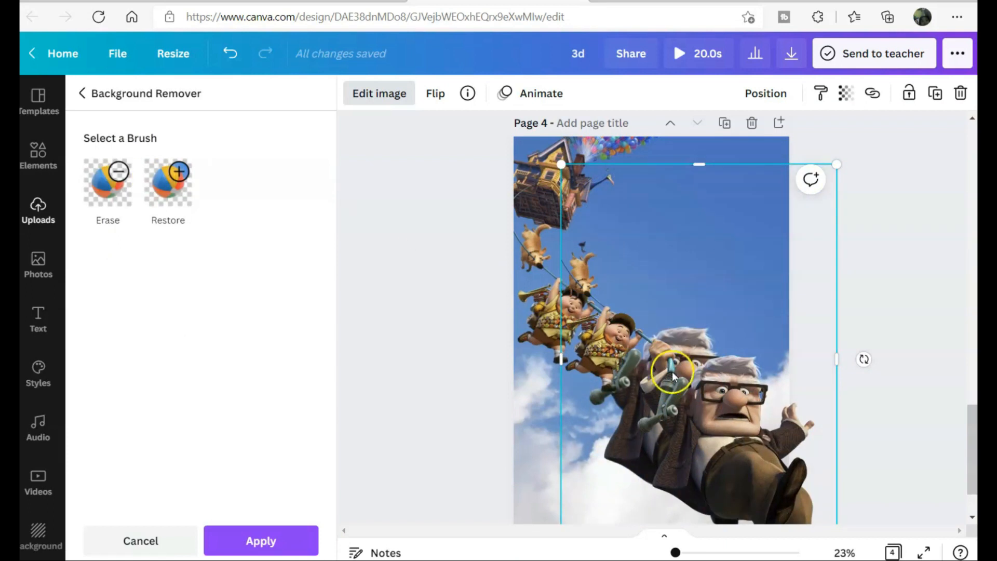
{"action": "left_click", "coordinate": [294, 543]}
{"action": "left_click_drag", "start_coordinate": [684, 299], "coordinate": [702, 320]}
Step: Add the uploaded Up comments screenshot, crop it to the Up post header and stretch it across the lower half of page 4
{"action": "left_click", "coordinate": [38, 210]}
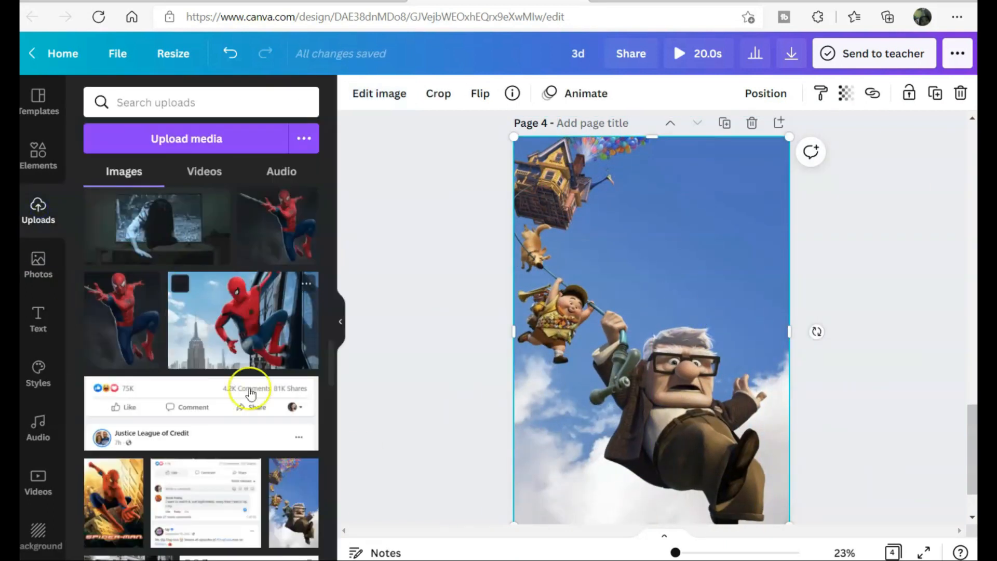
{"action": "scroll", "coordinate": [250, 395], "scroll_direction": "down", "scroll_amount": 10}
{"action": "scroll", "coordinate": [245, 417], "scroll_direction": "up", "scroll_amount": 7}
{"action": "scroll", "coordinate": [244, 416], "scroll_direction": "up", "scroll_amount": 1}
{"action": "left_click", "coordinate": [226, 283]}
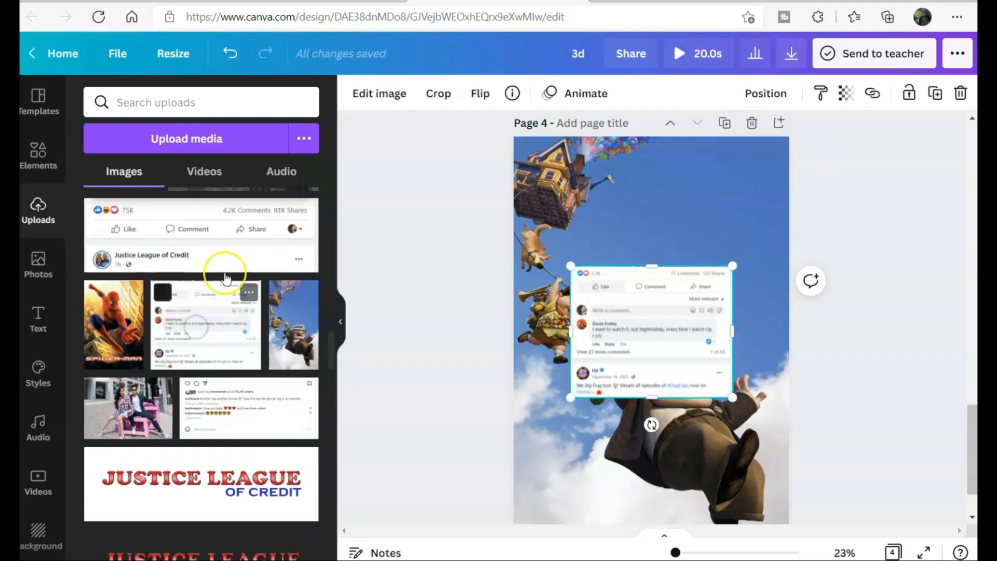
{"action": "left_click_drag", "start_coordinate": [646, 261], "coordinate": [649, 359]}
{"action": "left_click_drag", "start_coordinate": [732, 359], "coordinate": [790, 347]}
{"action": "left_click_drag", "start_coordinate": [570, 348], "coordinate": [510, 317]}
{"action": "left_click", "coordinate": [461, 356]}
Step: Add the 75K reactions strip above the Up header, crop off its Justice League of Credit part and stretch it to page width
{"action": "left_click_drag", "start_coordinate": [676, 552], "coordinate": [677, 553]}
{"action": "scroll", "coordinate": [390, 375], "scroll_direction": "down", "scroll_amount": 2}
{"action": "left_click", "coordinate": [151, 232]}
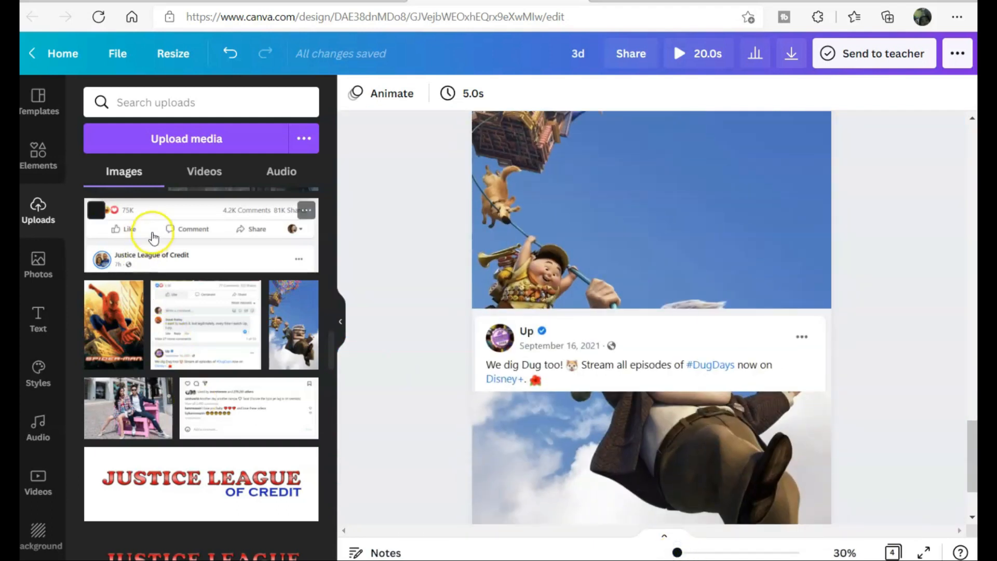
{"action": "left_click_drag", "start_coordinate": [650, 339], "coordinate": [650, 313]}
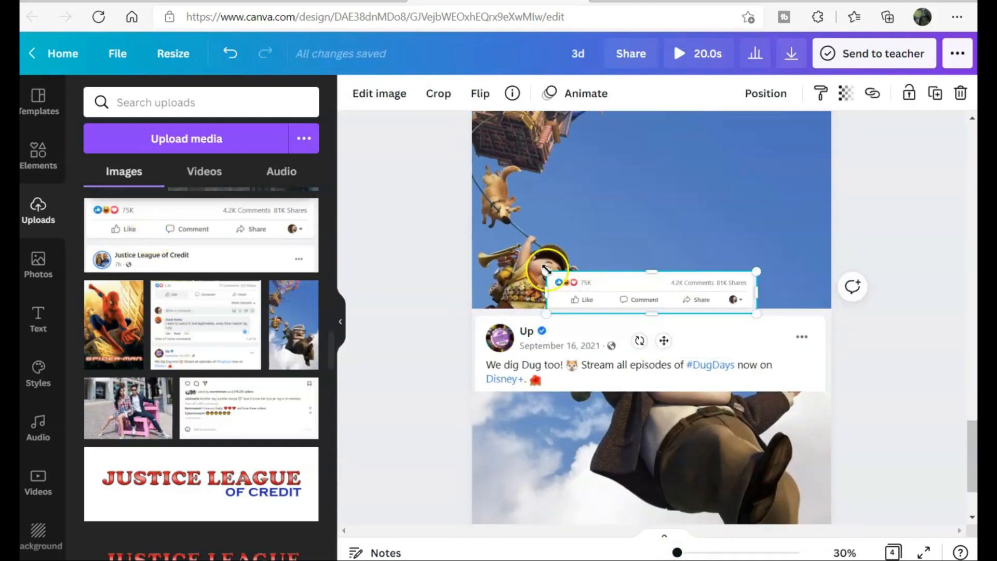
{"action": "left_click_drag", "start_coordinate": [548, 272], "coordinate": [473, 256]}
{"action": "left_click_drag", "start_coordinate": [753, 260], "coordinate": [830, 234]}
{"action": "left_click_drag", "start_coordinate": [656, 314], "coordinate": [658, 310]}
{"action": "left_click", "coordinate": [374, 263]}
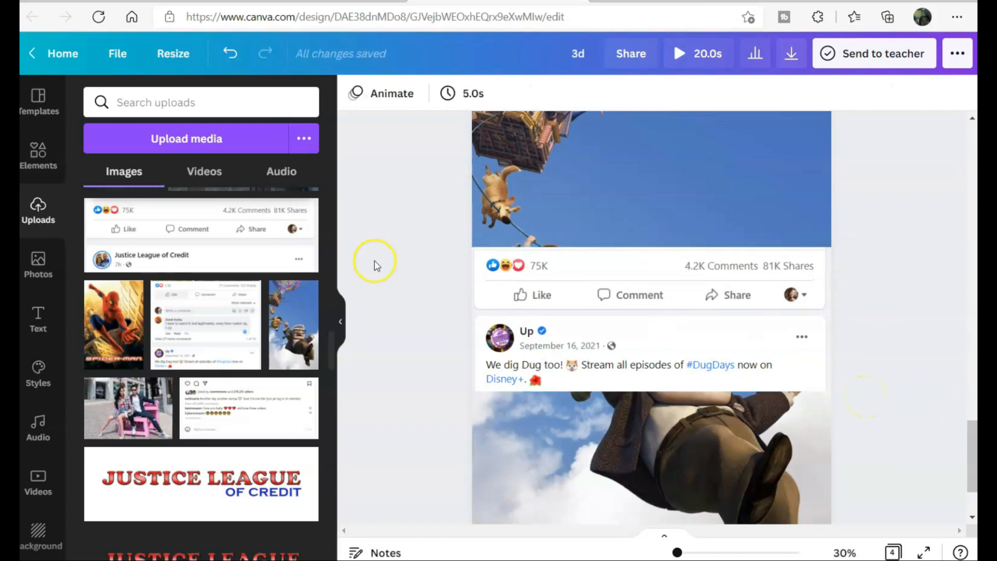
Step: Bring the Up characters cutout forward in front of both social post strips on page 4
{"action": "left_click_drag", "start_coordinate": [677, 552], "coordinate": [673, 553]}
{"action": "left_click", "coordinate": [340, 322]}
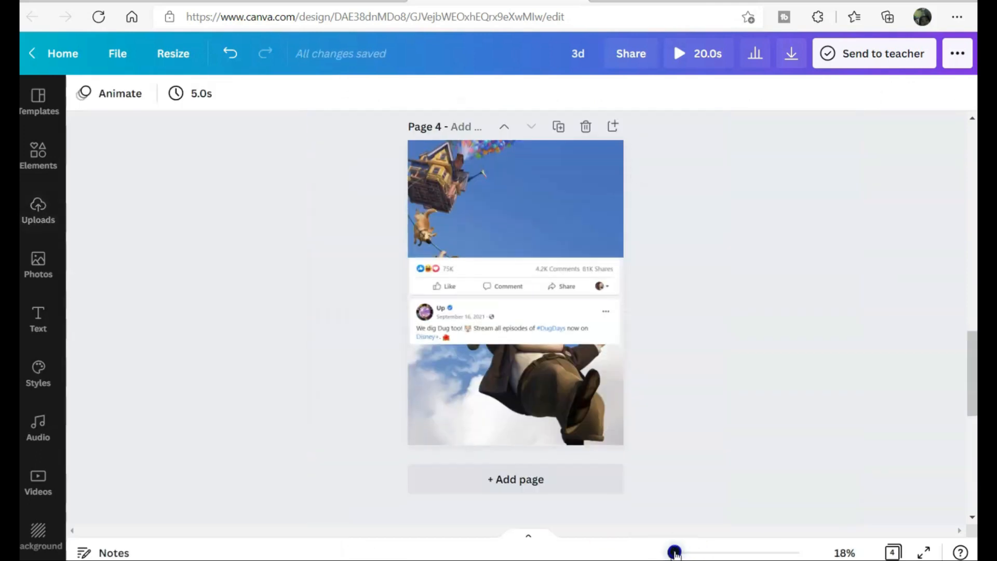
{"action": "left_click", "coordinate": [508, 197]}
{"action": "left_click", "coordinate": [808, 39]}
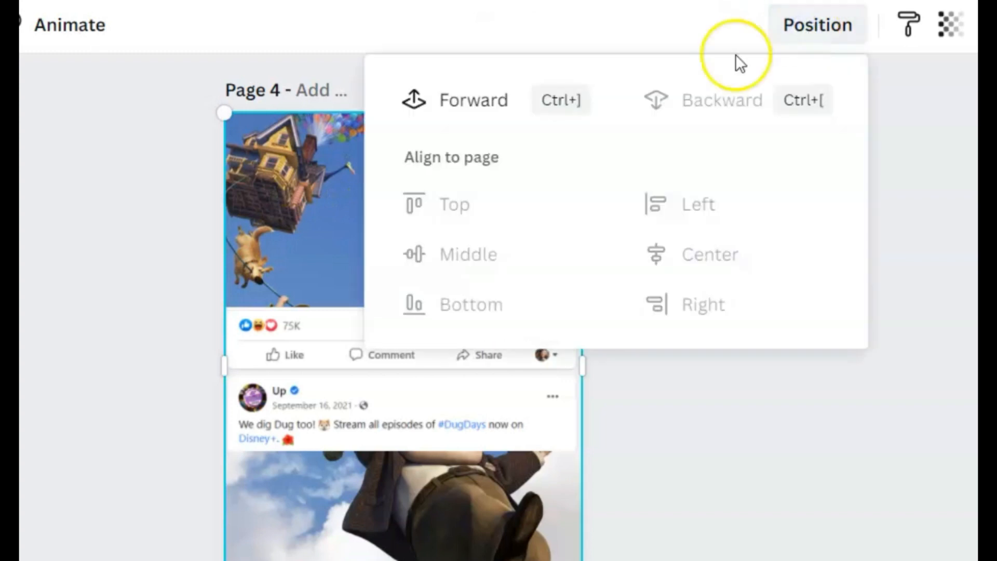
{"action": "left_click", "coordinate": [476, 106]}
{"action": "left_click", "coordinate": [474, 102]}
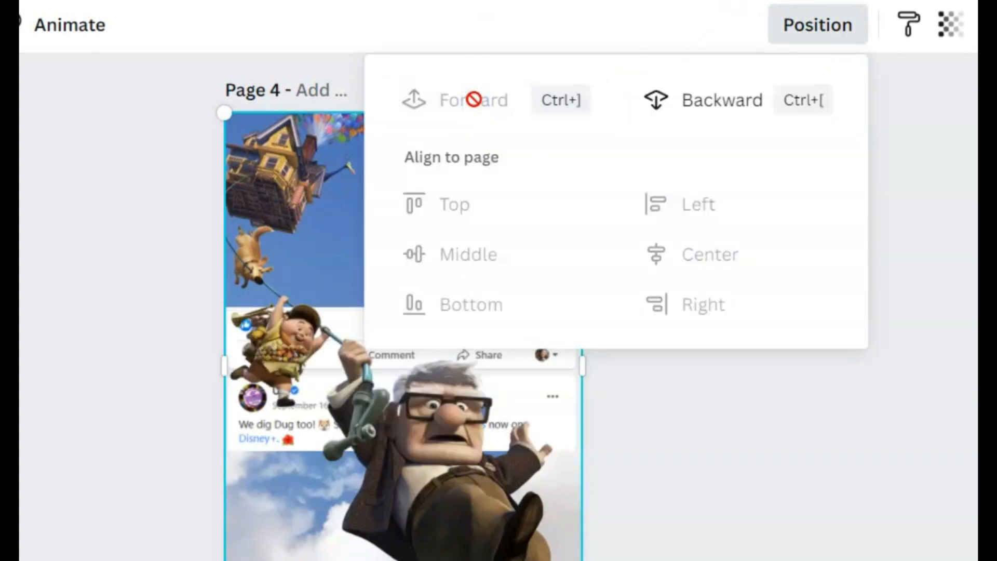
{"action": "left_click", "coordinate": [691, 408]}
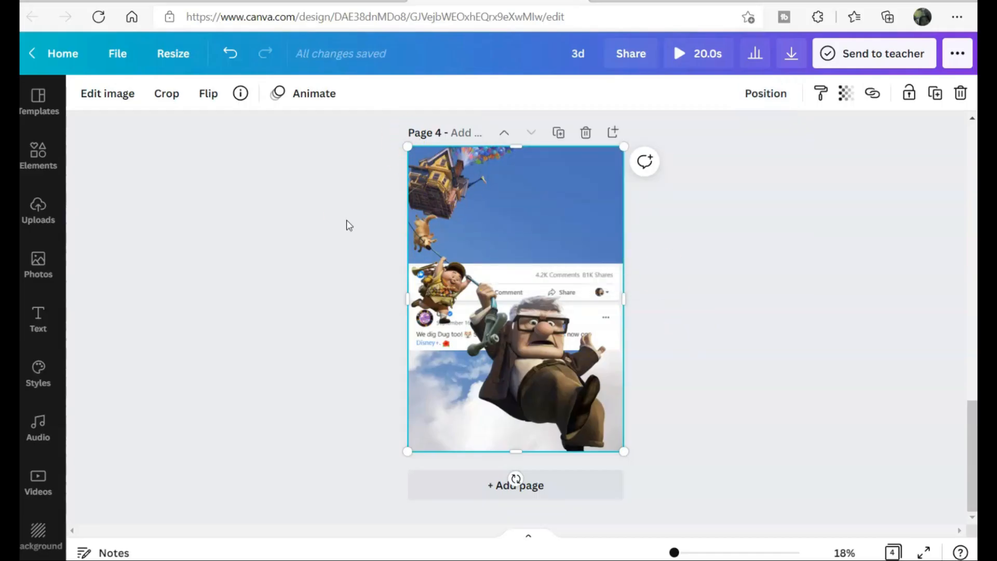
Step: Delete the selected Up cutout, undo the deletion and examine the 3D effect on page 4 up close
{"action": "key", "text": "Delete"}
{"action": "left_click", "coordinate": [230, 54]}
{"action": "scroll", "coordinate": [830, 405], "scroll_direction": "up", "scroll_amount": 3}
{"action": "scroll", "coordinate": [830, 405], "scroll_direction": "down", "scroll_amount": 3}
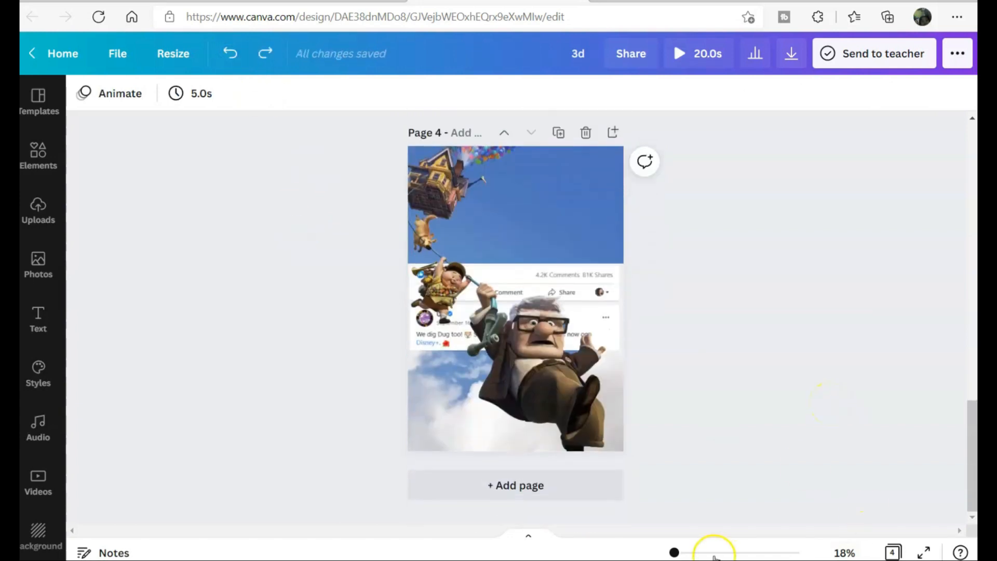
{"action": "left_click", "coordinate": [721, 553]}
{"action": "scroll", "coordinate": [487, 396], "scroll_direction": "up", "scroll_amount": 4}
{"action": "scroll", "coordinate": [487, 396], "scroll_direction": "down", "scroll_amount": 6}
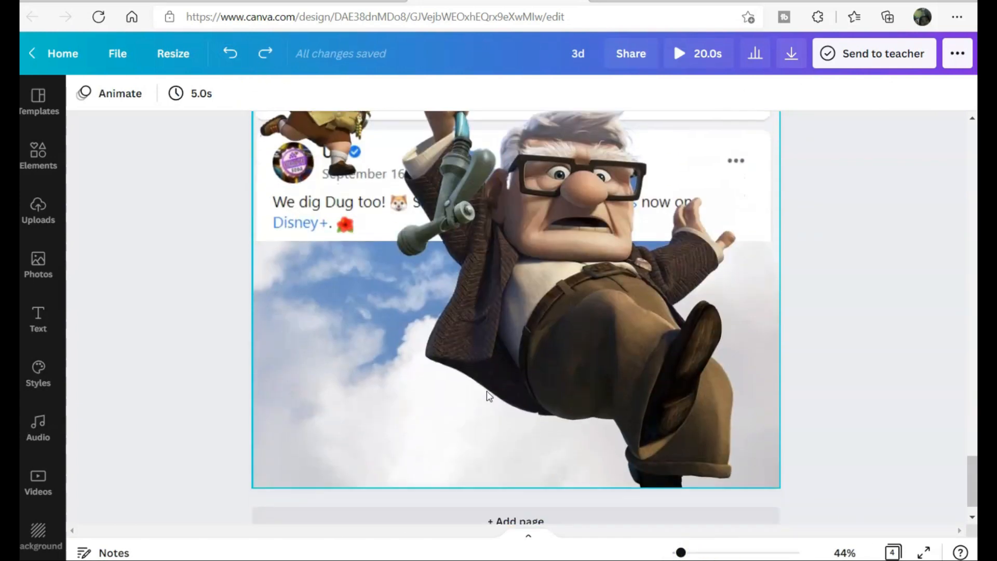
{"action": "left_click_drag", "start_coordinate": [681, 553], "coordinate": [675, 553]}
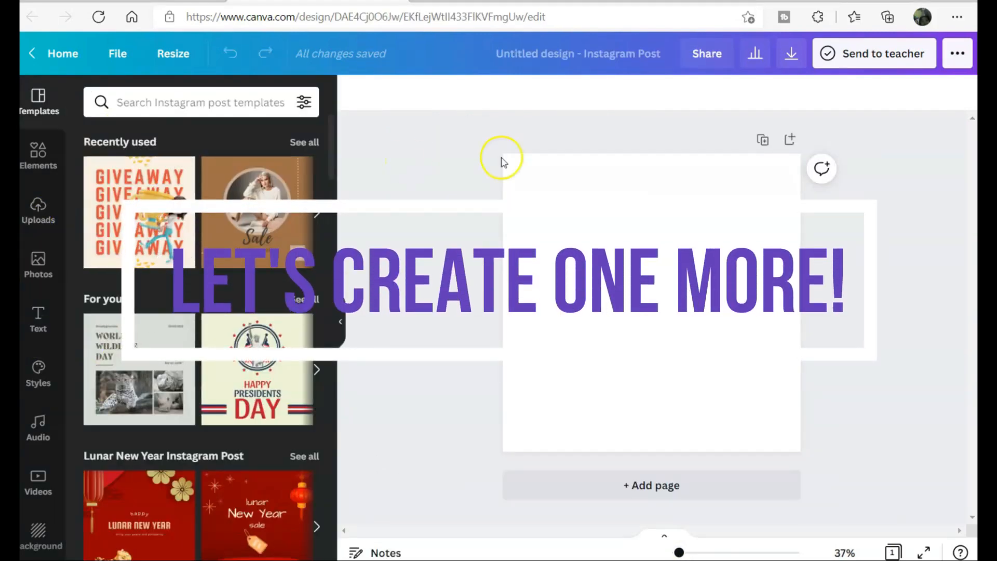
Step: In the new Instagram post design, search the photo library for "spiderman" and add the photo of Spider-Man hanging upside down
{"action": "left_click", "coordinate": [33, 275]}
{"action": "left_click", "coordinate": [134, 102]}
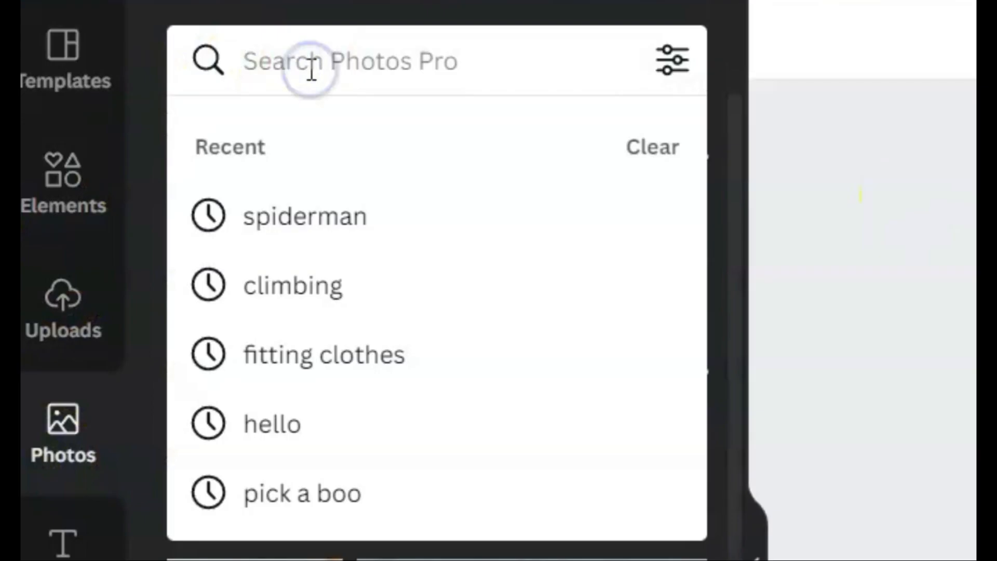
{"action": "type", "text": "spiderman"}
{"action": "key", "text": "Return"}
{"action": "left_click", "coordinate": [298, 306]}
Step: Enlarge the Spider-Man photo to the page height, centre the figure and crop the photo's sides to the page edges
{"action": "left_click_drag", "start_coordinate": [533, 223], "coordinate": [502, 205]}
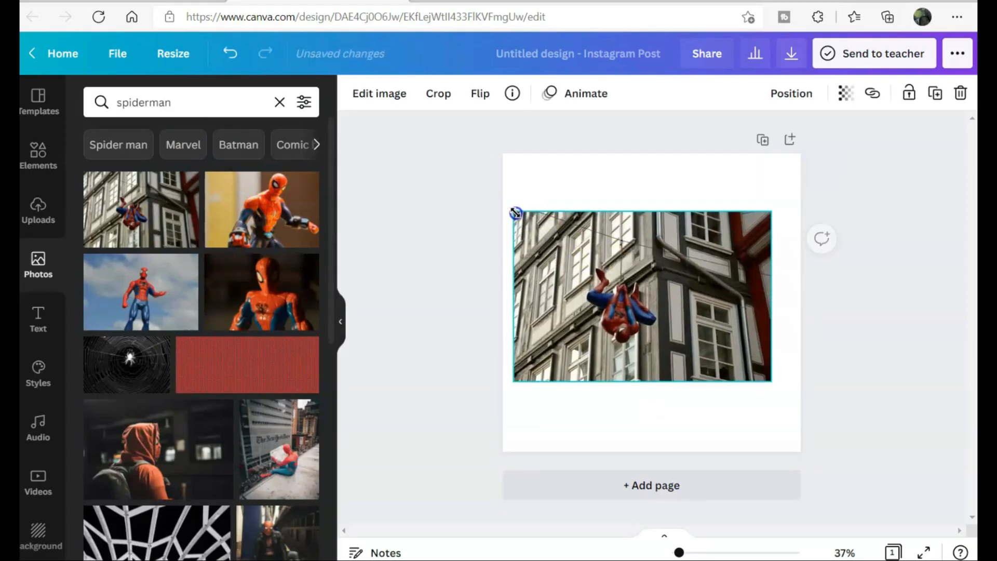
{"action": "left_click_drag", "start_coordinate": [772, 383], "coordinate": [826, 432]}
{"action": "left_click_drag", "start_coordinate": [495, 435], "coordinate": [467, 464]}
{"action": "left_click_drag", "start_coordinate": [465, 204], "coordinate": [391, 149]}
{"action": "left_click_drag", "start_coordinate": [705, 287], "coordinate": [770, 294]}
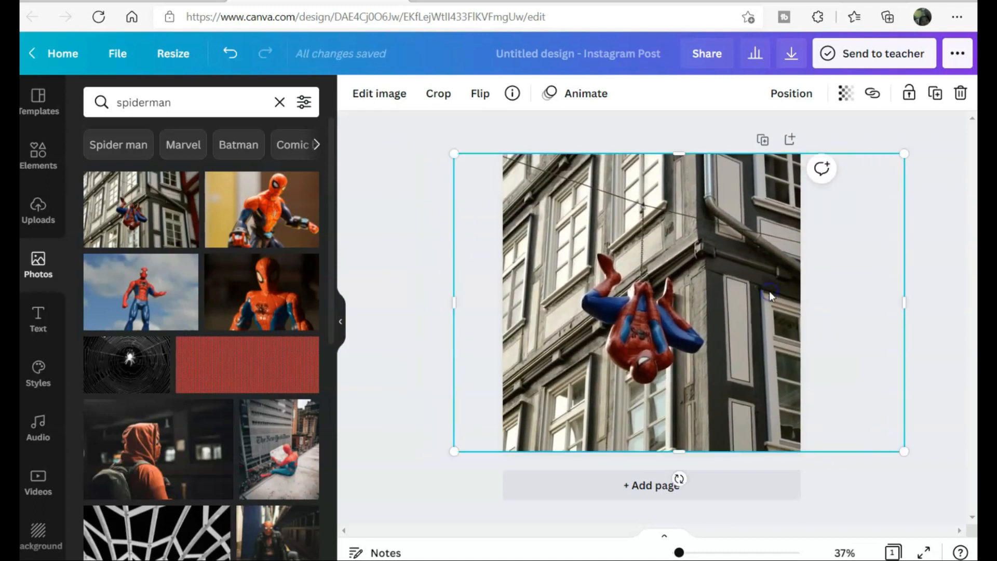
{"action": "left_click_drag", "start_coordinate": [904, 303], "coordinate": [803, 318]}
{"action": "left_click_drag", "start_coordinate": [454, 303], "coordinate": [510, 298]}
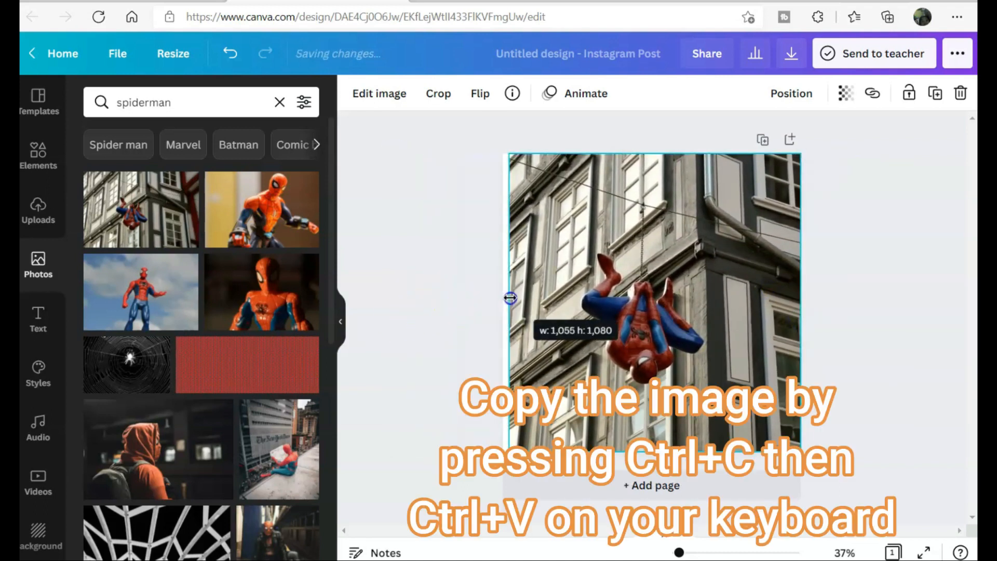
Step: Duplicate the Spider-Man photo, remove the duplicate's background with Background Remover and align the cutout over the original
{"action": "key", "text": "ctrl+c"}
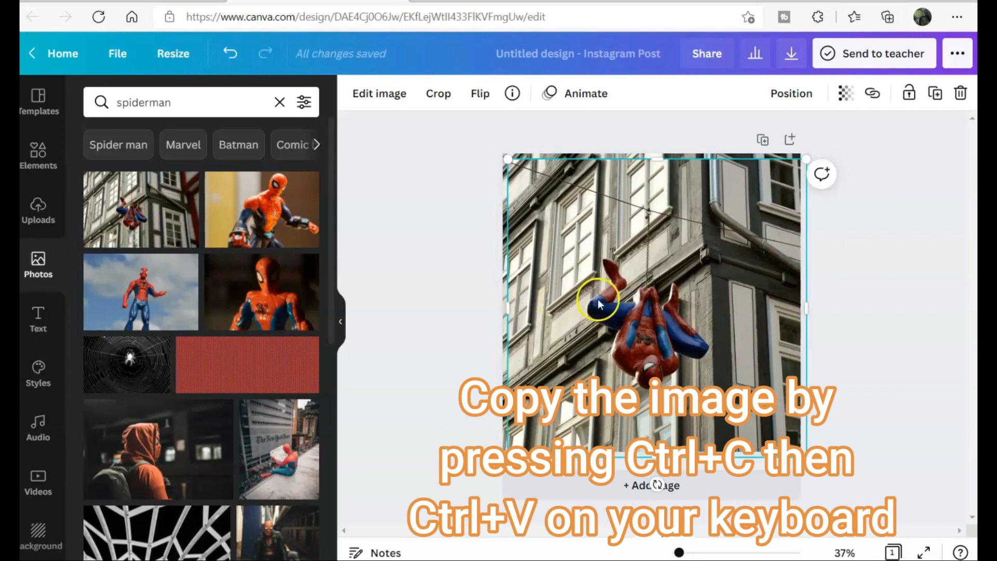
{"action": "key", "text": "ctrl+v"}
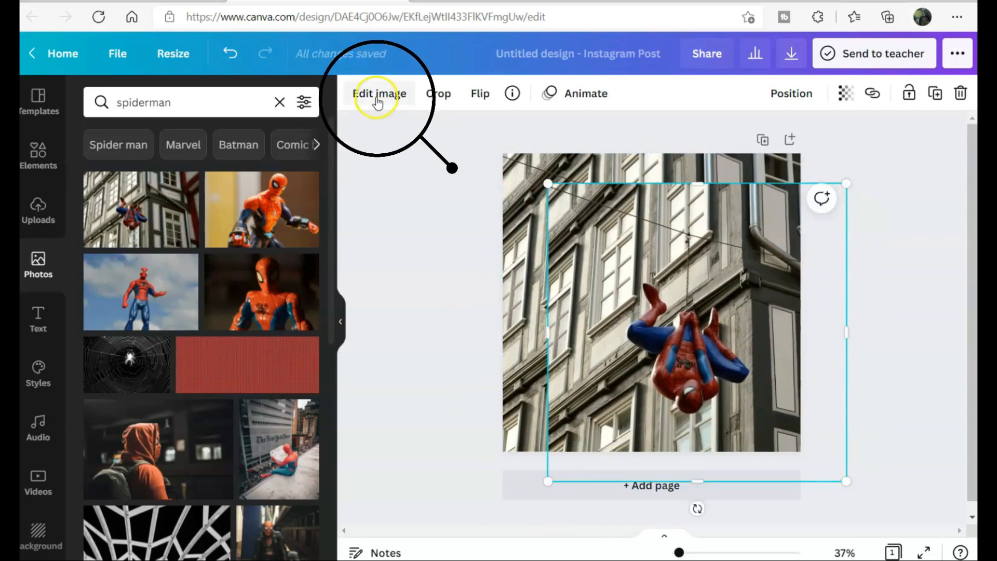
{"action": "left_click", "coordinate": [378, 100]}
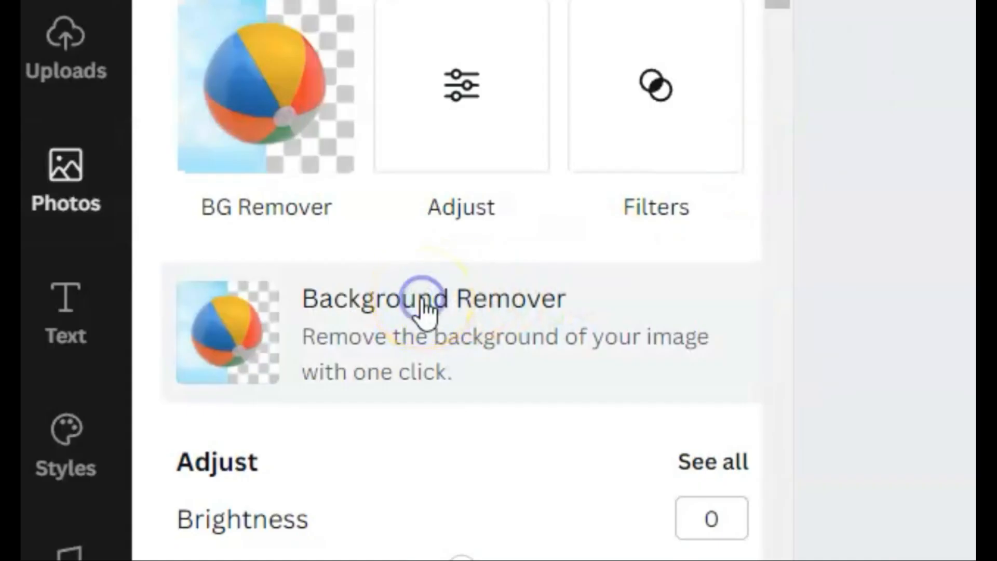
{"action": "left_click", "coordinate": [424, 309]}
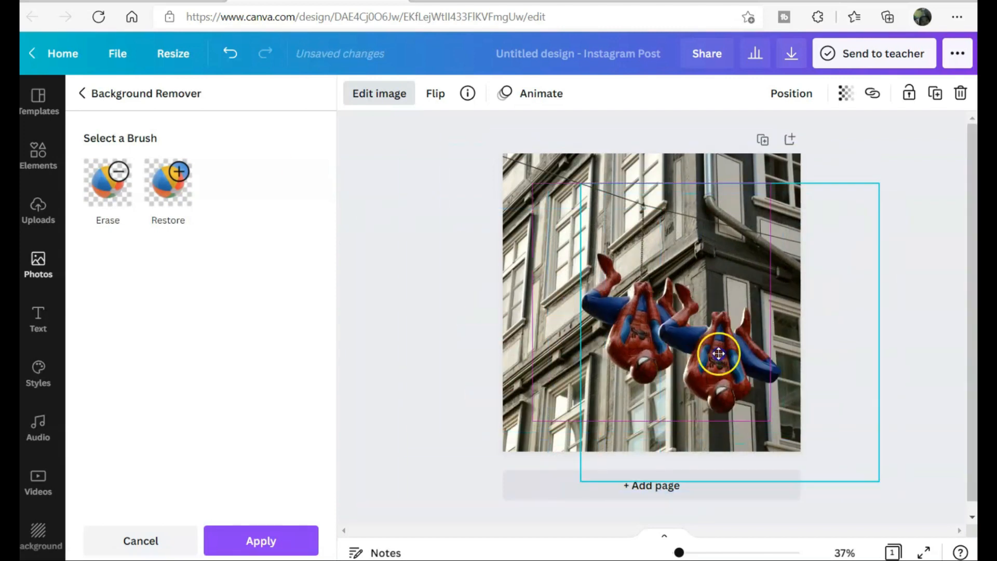
{"action": "left_click_drag", "start_coordinate": [719, 354], "coordinate": [653, 335]}
{"action": "left_click", "coordinate": [263, 542]}
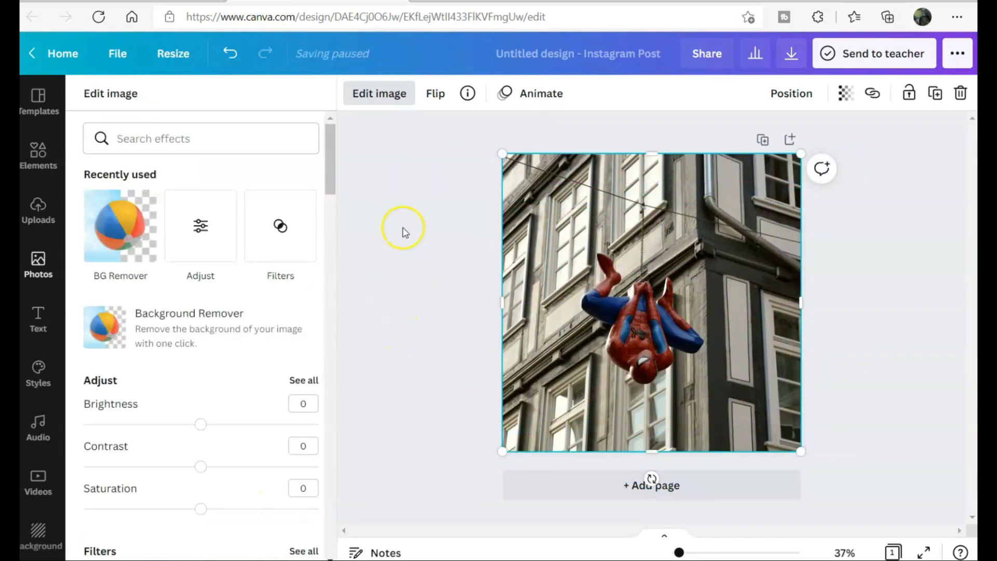
Step: Add the uploaded JAN Canva Creations post header, enlarge it to the page width and crop it below the "3D ILLUSION SOCIAL MEDIA GRAPHICS" line
{"action": "left_click", "coordinate": [38, 210]}
{"action": "scroll", "coordinate": [173, 408], "scroll_direction": "down", "scroll_amount": 2}
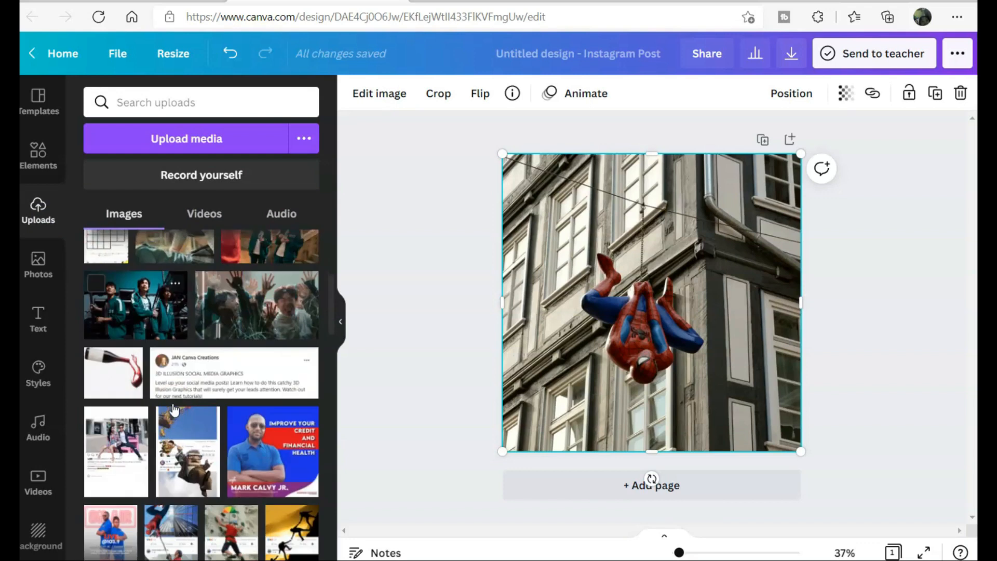
{"action": "left_click_drag", "start_coordinate": [197, 364], "coordinate": [550, 360]}
{"action": "left_click_drag", "start_coordinate": [676, 339], "coordinate": [800, 300]}
{"action": "left_click_drag", "start_coordinate": [651, 393], "coordinate": [651, 306]}
Step: Add the uploaded strip with reactions and Like, Comment and Share, stretched to the page width directly above the post header
{"action": "scroll", "coordinate": [89, 468], "scroll_direction": "down", "scroll_amount": 6}
{"action": "left_click", "coordinate": [179, 472]}
{"action": "left_click_drag", "start_coordinate": [739, 274], "coordinate": [800, 263]}
{"action": "left_click_drag", "start_coordinate": [566, 267], "coordinate": [503, 251]}
{"action": "left_click_drag", "start_coordinate": [806, 314], "coordinate": [806, 312]}
{"action": "left_click", "coordinate": [455, 299]}
Step: Bring the background-removed Spider-Man cutout forward in front of both social post strips
{"action": "left_click", "coordinate": [662, 225]}
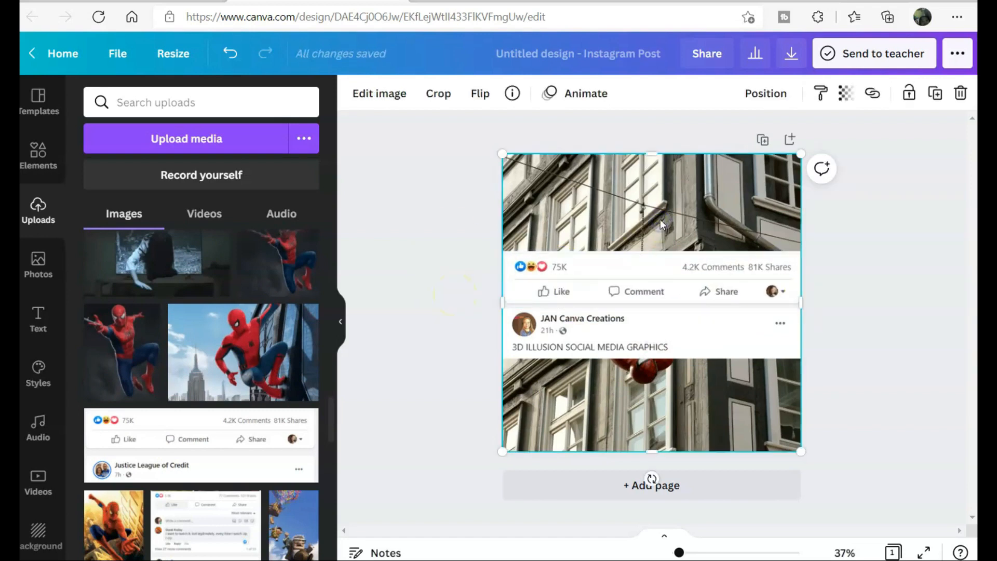
{"action": "left_click", "coordinate": [765, 96]}
{"action": "left_click", "coordinate": [566, 145]}
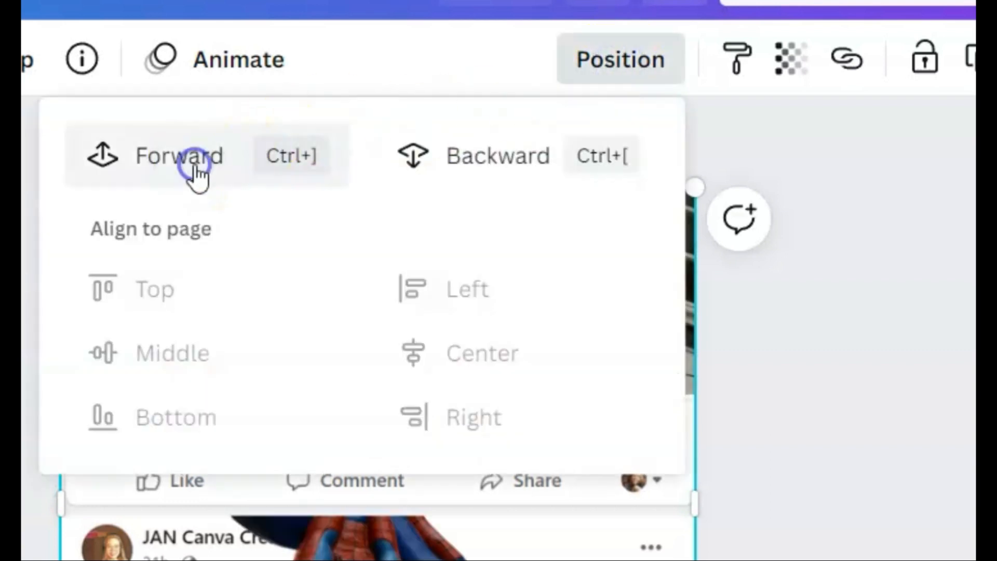
{"action": "left_click", "coordinate": [564, 143]}
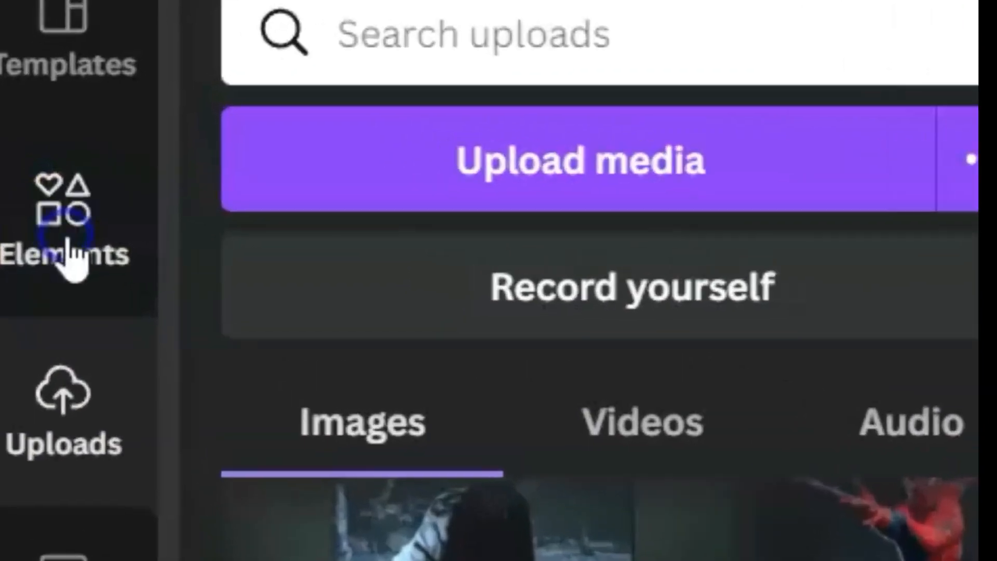
Step: Search the elements for "rope" and add the thin grey diagonal rope to the page
{"action": "left_click", "coordinate": [71, 255]}
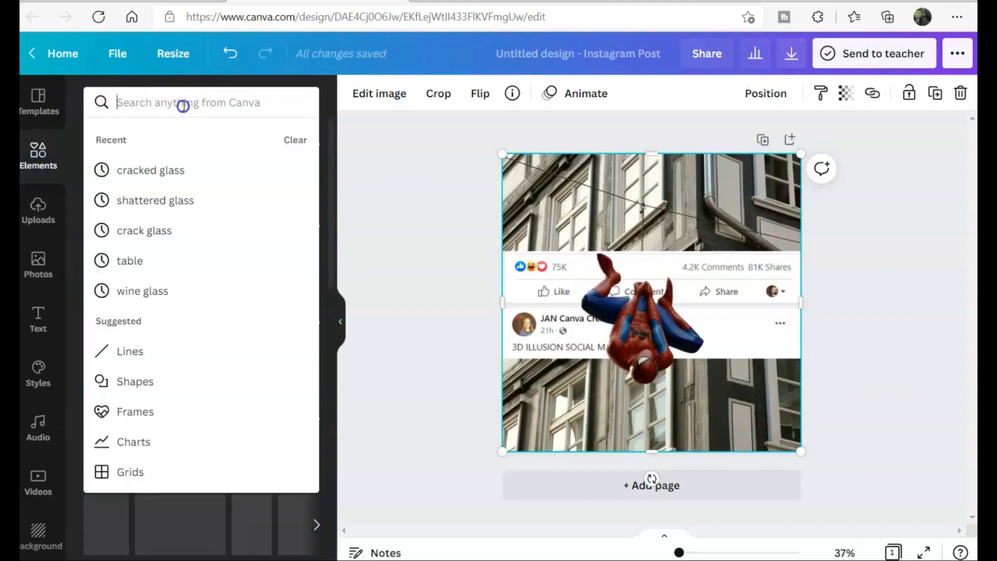
{"action": "type", "text": "rope"}
{"action": "key", "text": "Return"}
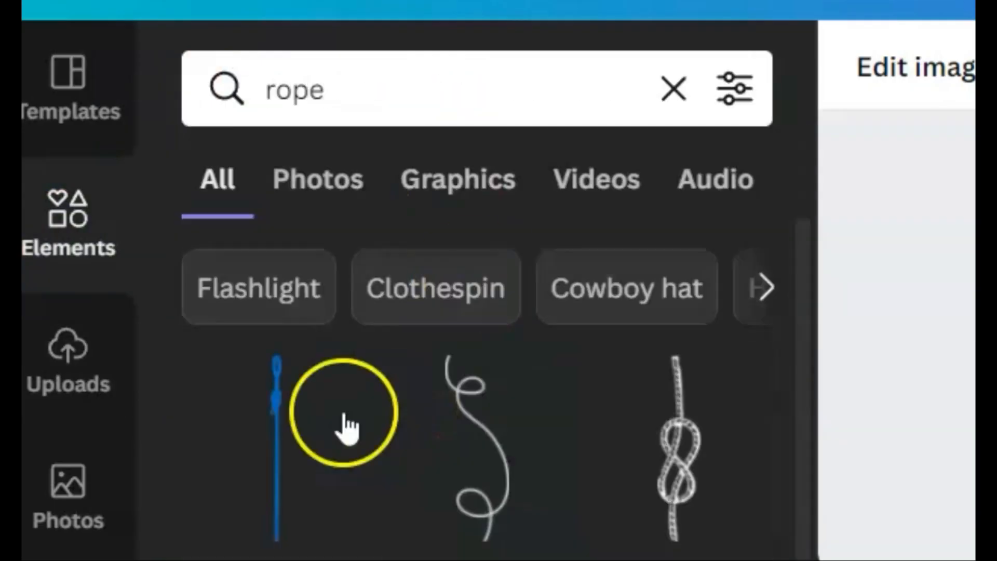
{"action": "scroll", "coordinate": [343, 414], "scroll_direction": "down", "scroll_amount": 3}
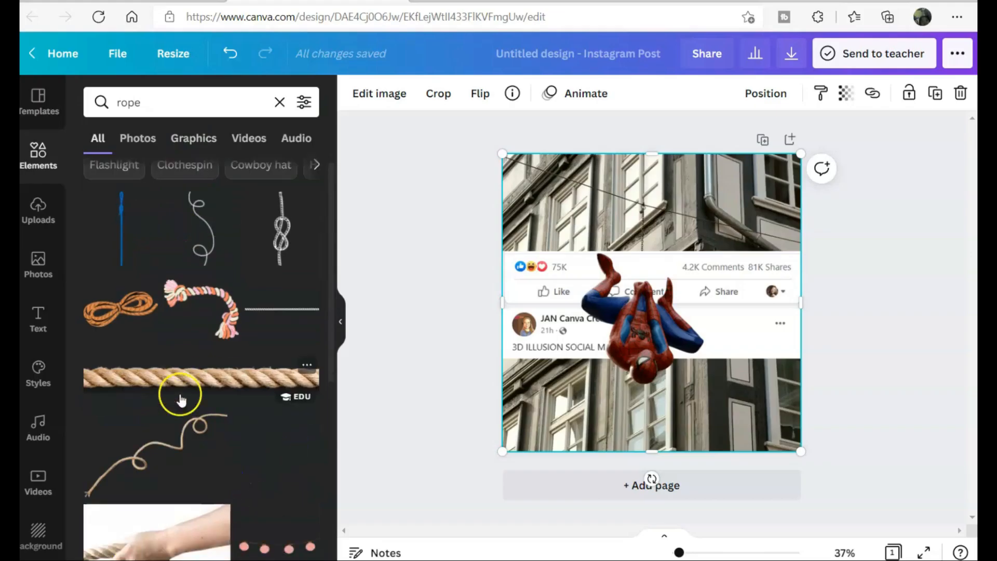
{"action": "left_click", "coordinate": [272, 201]}
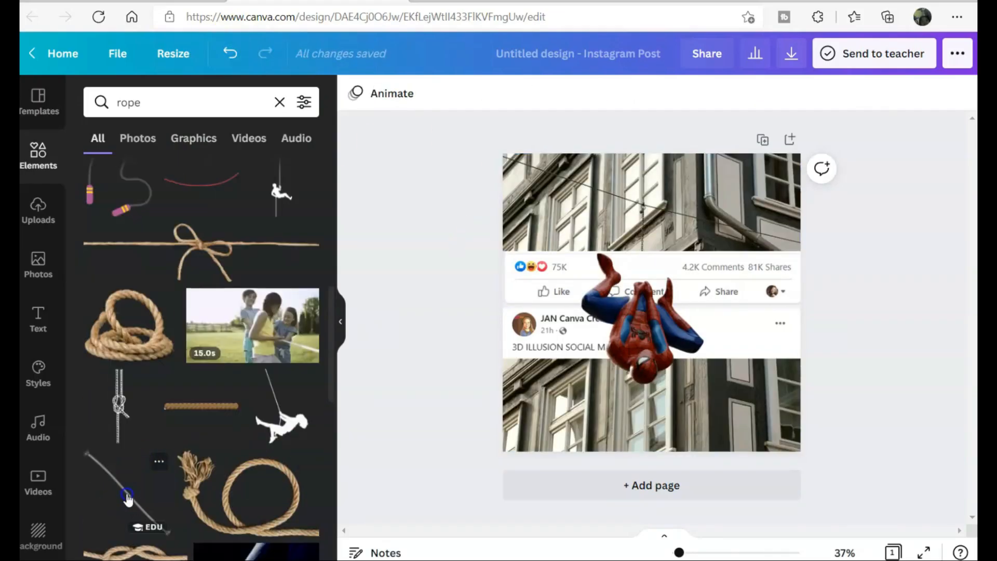
{"action": "left_click", "coordinate": [127, 497]}
Step: Shrink the grey rope, rotate it upright and place it between the overhead wire and Spider-Man's hands
{"action": "left_click_drag", "start_coordinate": [653, 397], "coordinate": [595, 370]}
{"action": "left_click_drag", "start_coordinate": [656, 224], "coordinate": [658, 309]}
{"action": "left_click_drag", "start_coordinate": [644, 351], "coordinate": [636, 264]}
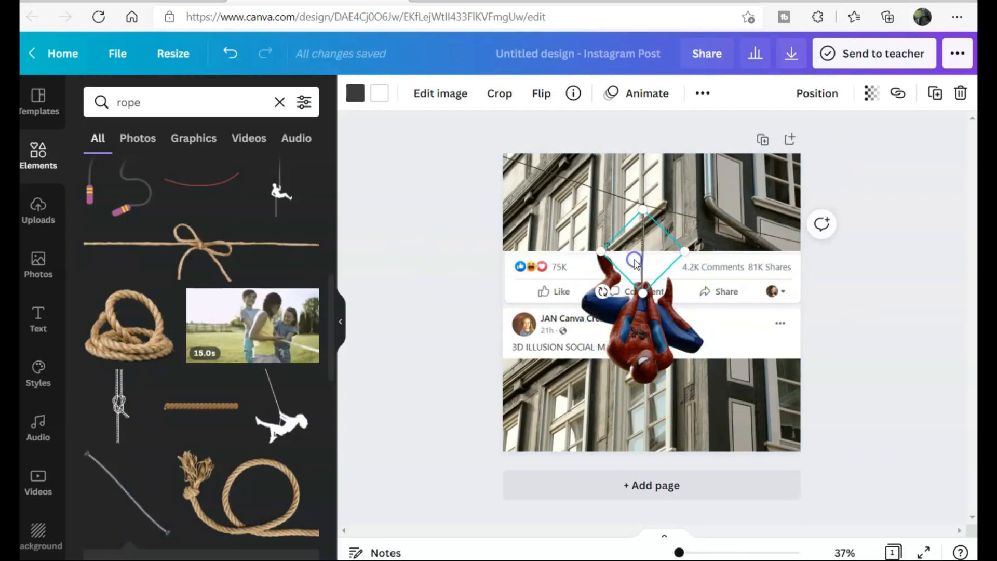
Step: Send the rope backward so that its lower end sits behind the Spider-Man cutout
{"action": "left_click_drag", "start_coordinate": [680, 552], "coordinate": [711, 553]}
{"action": "left_click", "coordinate": [808, 86]}
{"action": "left_click", "coordinate": [742, 138]}
{"action": "left_click", "coordinate": [761, 383]}
Step: Examine up close how the rope joins the wire and Spider-Man's hands, ending with the whole page in view
{"action": "left_click_drag", "start_coordinate": [712, 553], "coordinate": [693, 553]}
{"action": "scroll", "coordinate": [649, 208], "scroll_direction": "up", "scroll_amount": 2}
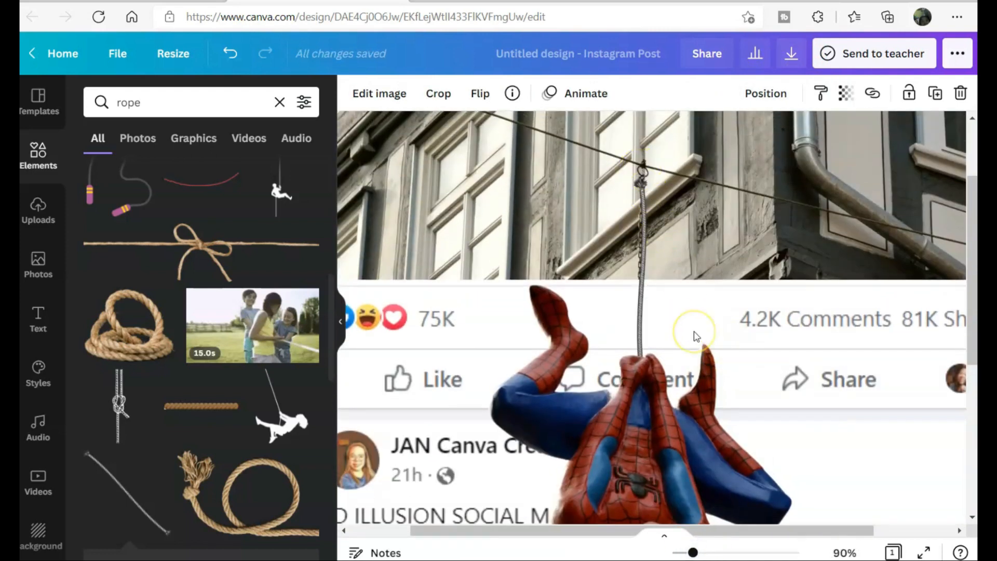
{"action": "scroll", "coordinate": [694, 332], "scroll_direction": "up", "scroll_amount": 2}
{"action": "scroll", "coordinate": [694, 332], "scroll_direction": "down", "scroll_amount": 5}
{"action": "left_click_drag", "start_coordinate": [693, 553], "coordinate": [681, 553]}
{"action": "left_click", "coordinate": [342, 323]}
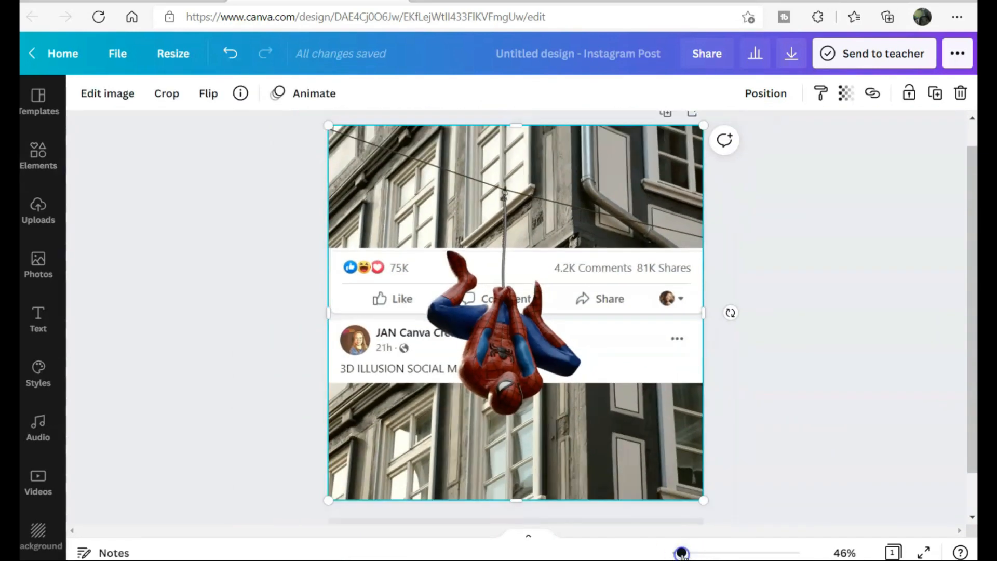
Step: Undo the last change and look over the finished Spider-Man 3D illusion post
{"action": "left_click", "coordinate": [808, 373]}
{"action": "left_click", "coordinate": [229, 55]}
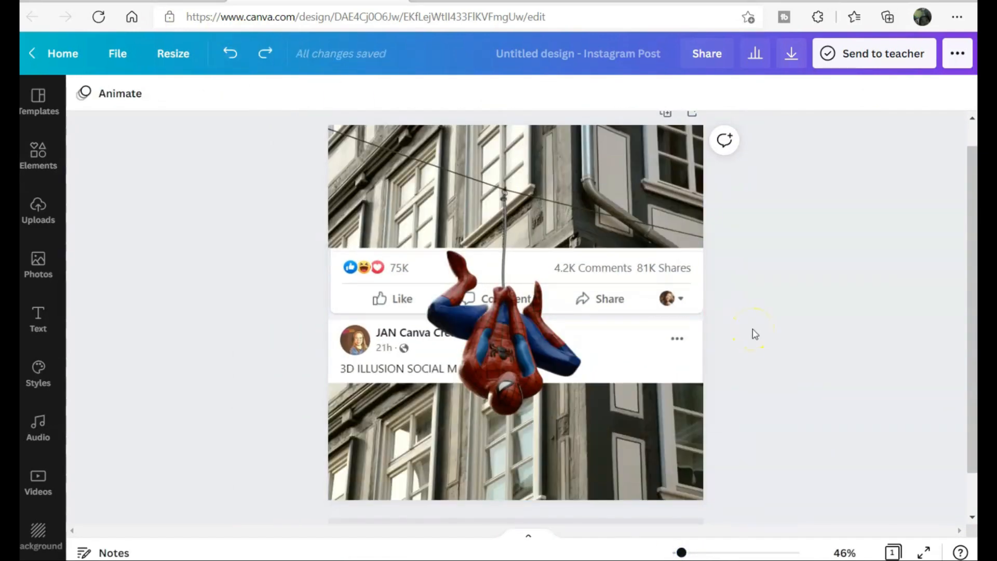
{"action": "scroll", "coordinate": [814, 398], "scroll_direction": "down", "scroll_amount": 1}
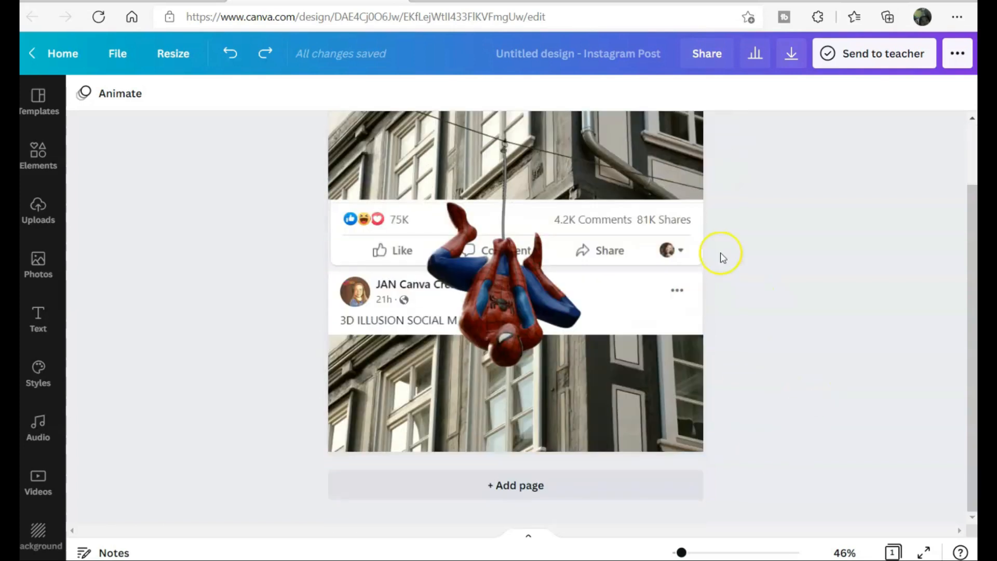
{"action": "left_click_drag", "start_coordinate": [749, 299], "coordinate": [679, 224]}
{"action": "left_click", "coordinate": [793, 356]}
{"action": "scroll", "coordinate": [818, 343], "scroll_direction": "up", "scroll_amount": 1}
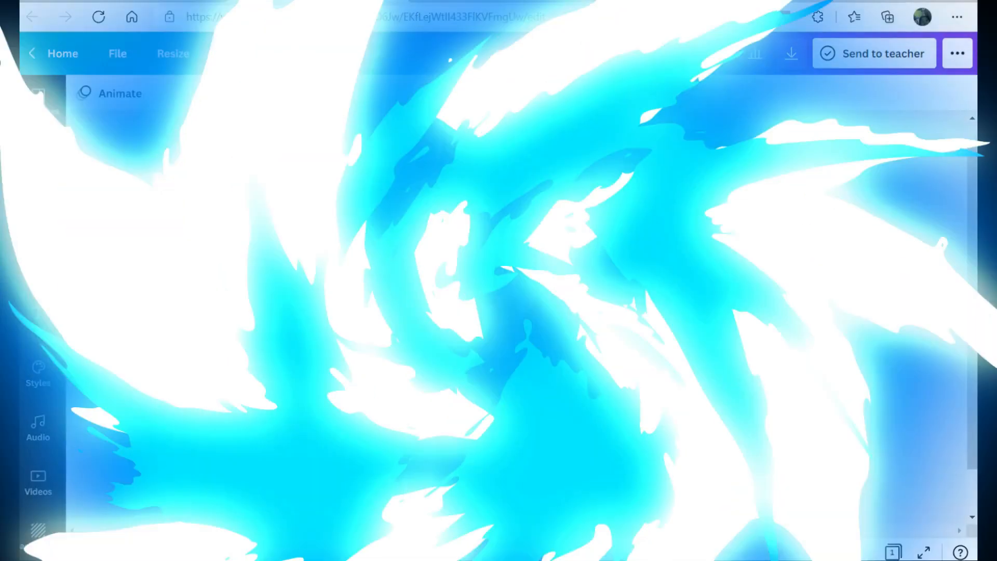